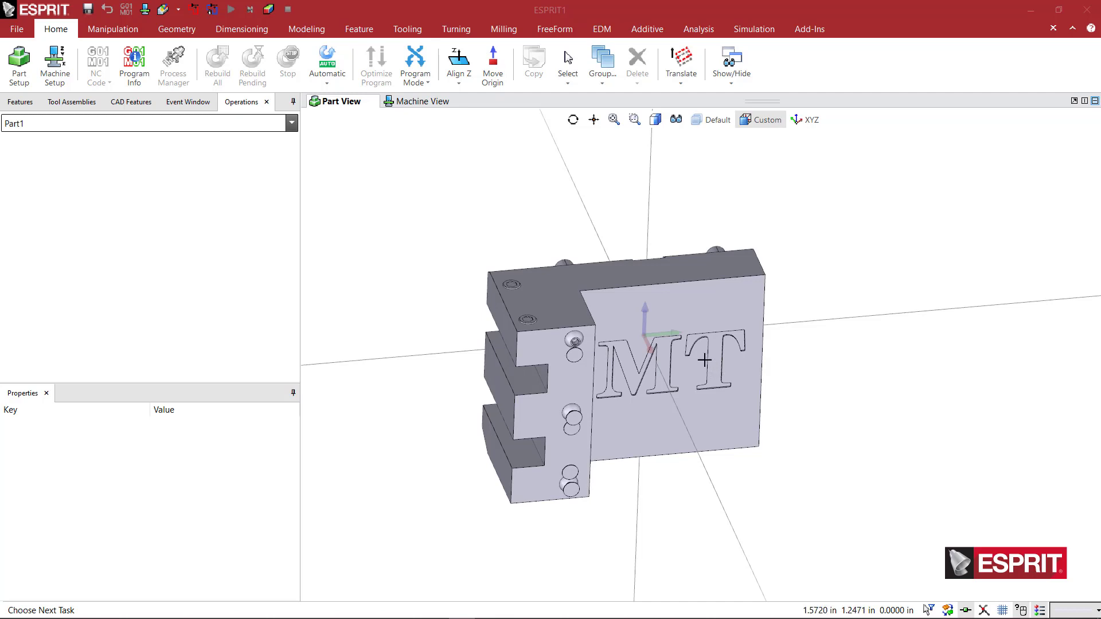
Select Face 184 and the left top faces, then align the Z axis to them.
{"action": "middle_click_drag", "start_coordinate": [835, 360], "coordinate": [731, 325]}
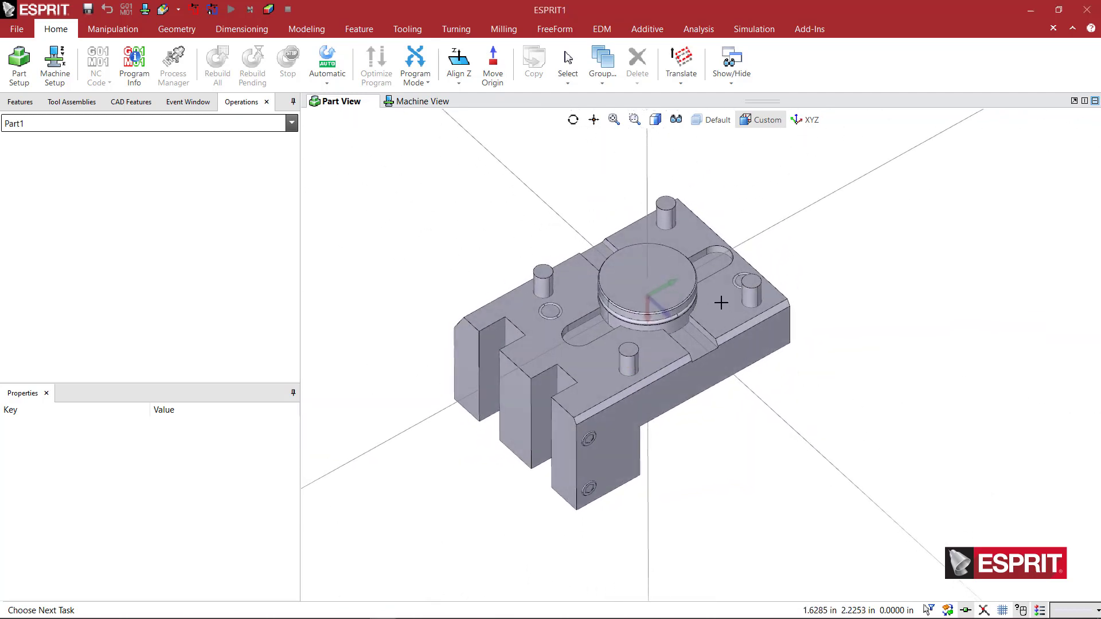
{"action": "left_click", "coordinate": [721, 302]}
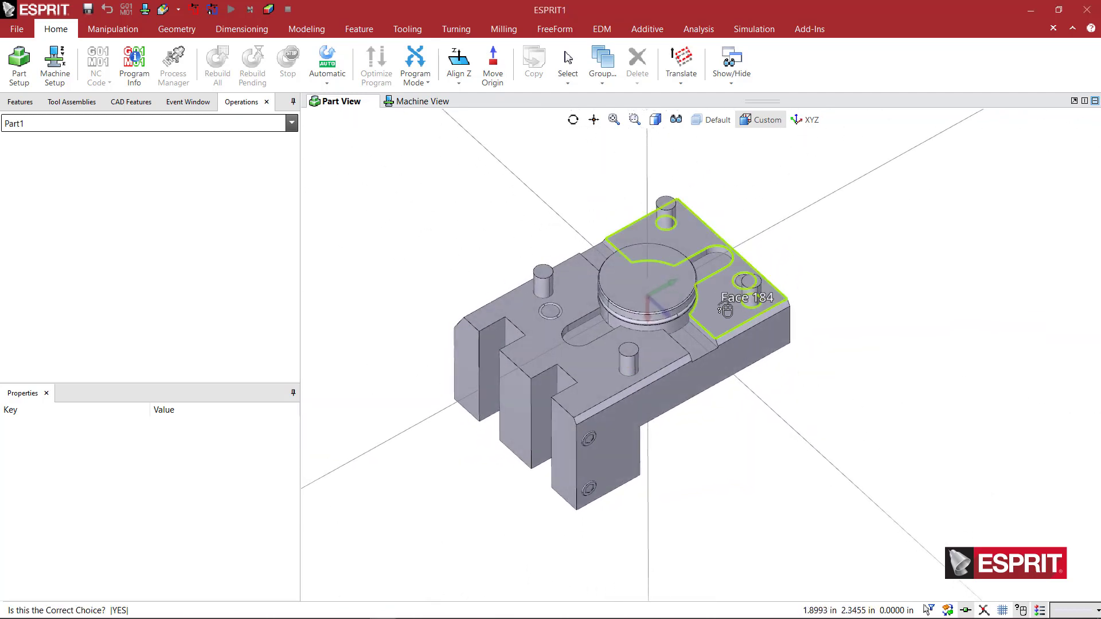
{"action": "left_click", "coordinate": [718, 306]}
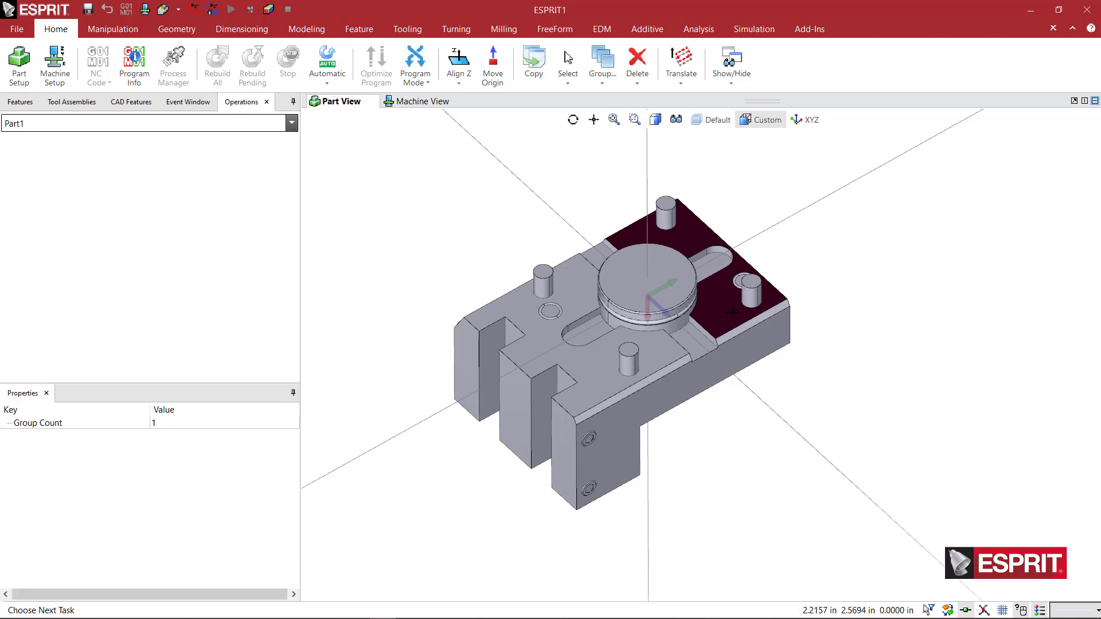
{"action": "middle_click_drag", "start_coordinate": [843, 359], "coordinate": [784, 356]}
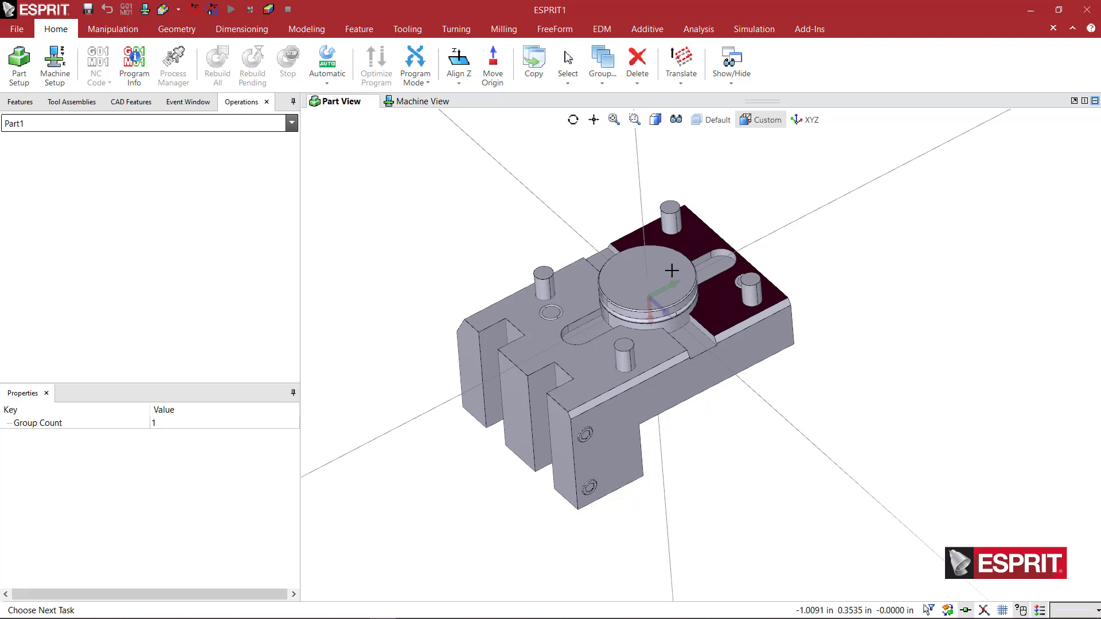
{"action": "left_click", "coordinate": [652, 353]}
{"action": "left_click", "coordinate": [724, 310]}
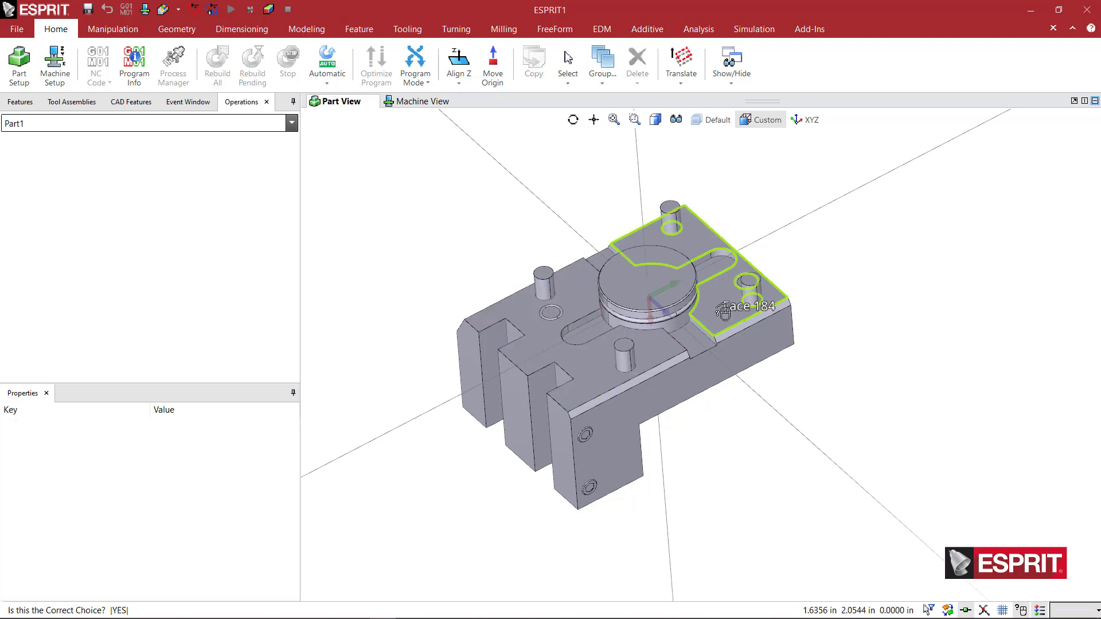
{"action": "left_click", "coordinate": [657, 337], "text": "ctrl"}
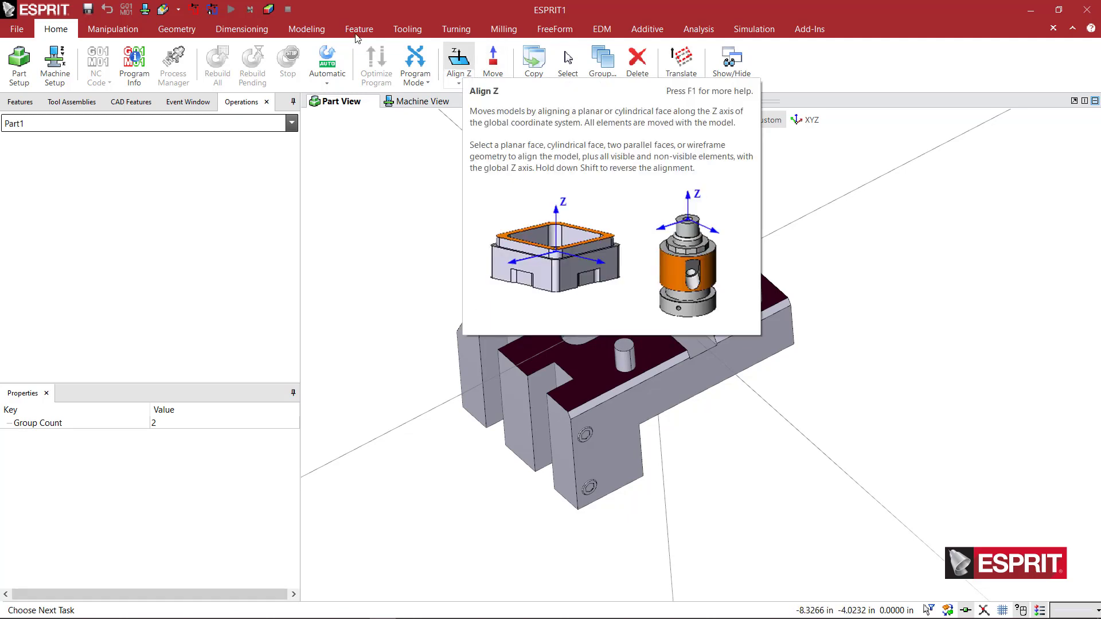
{"action": "left_click", "coordinate": [457, 73]}
{"action": "left_click", "coordinate": [871, 329]}
{"action": "middle_click_drag", "start_coordinate": [860, 356], "coordinate": [848, 278]}
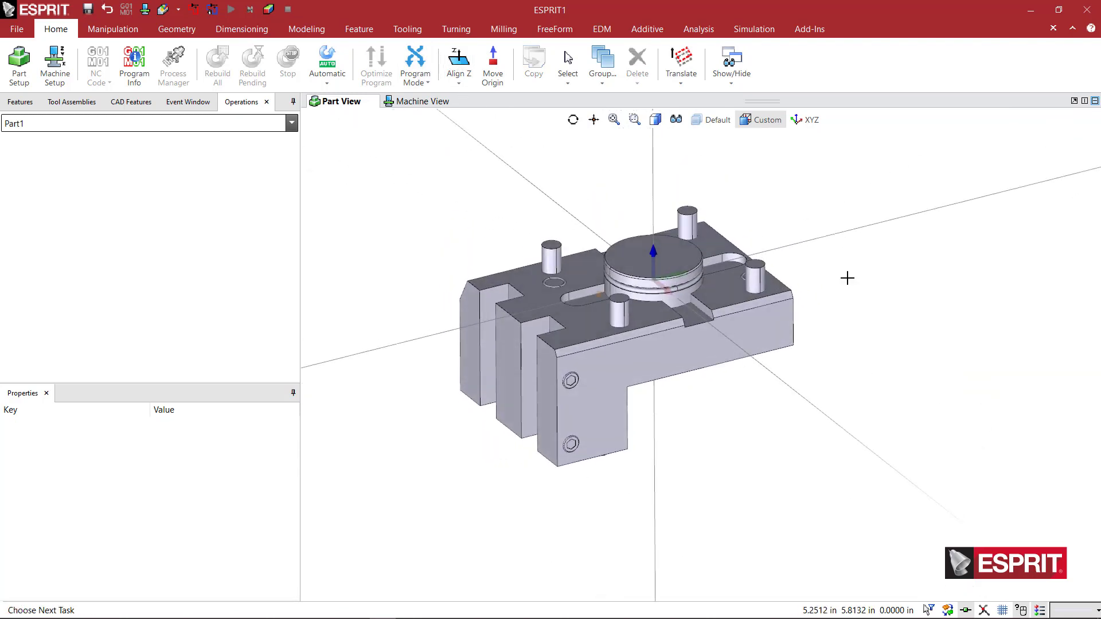
Zoom in and select the lower cylindrical face under the disk boss.
{"action": "scroll", "coordinate": [705, 314], "scroll_direction": "up", "scroll_amount": 3}
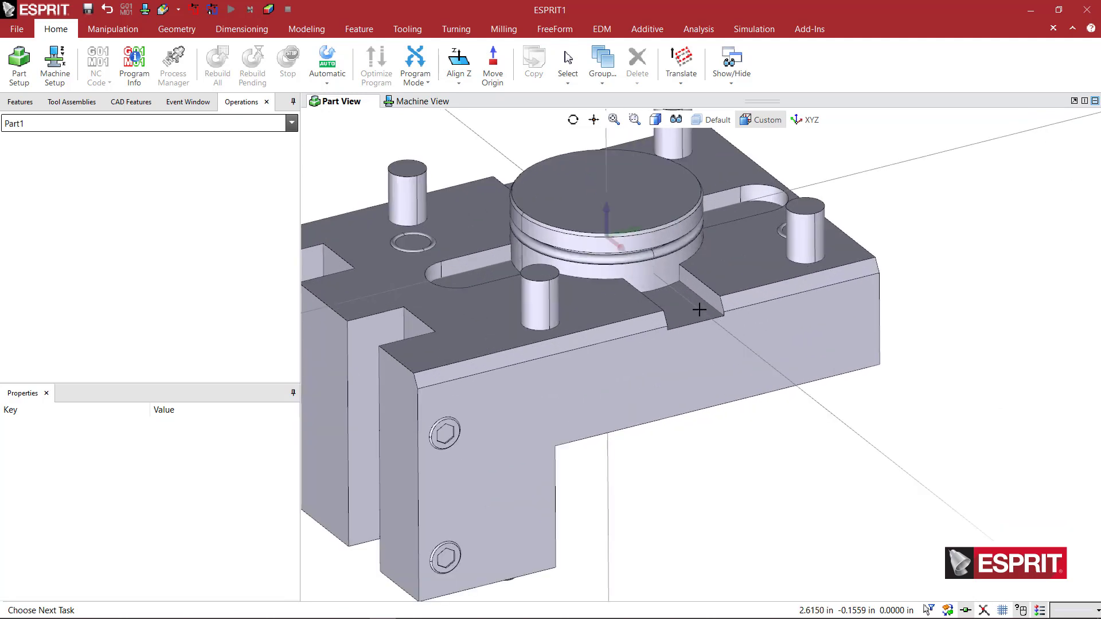
{"action": "middle_click_drag", "start_coordinate": [714, 289], "coordinate": [717, 298]}
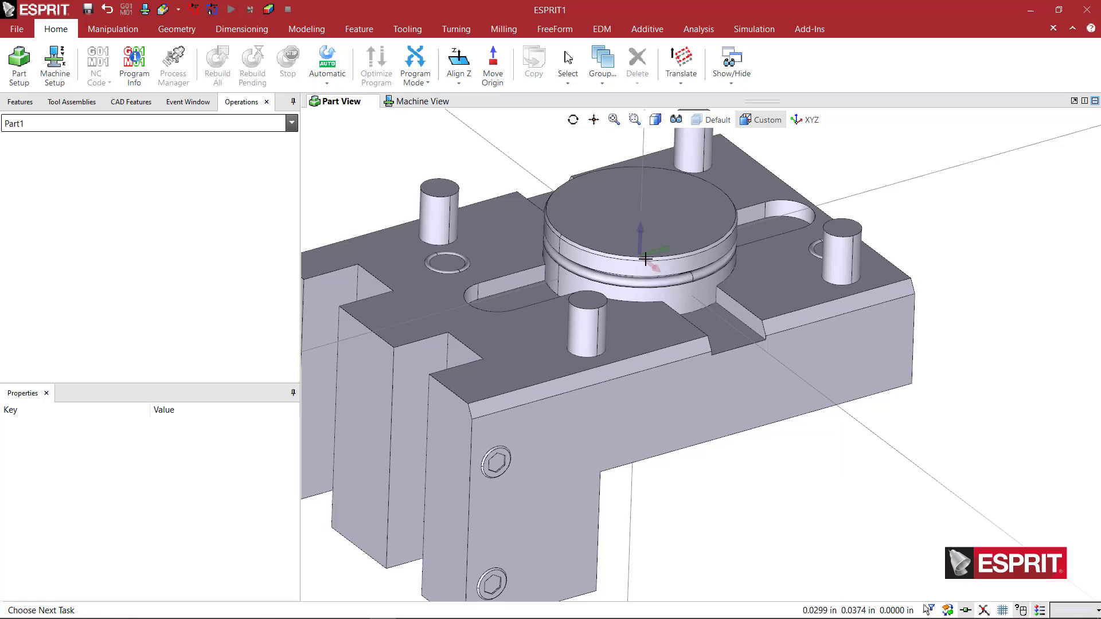
{"action": "middle_click_drag", "start_coordinate": [656, 237], "coordinate": [679, 294]}
{"action": "left_click", "coordinate": [659, 303]}
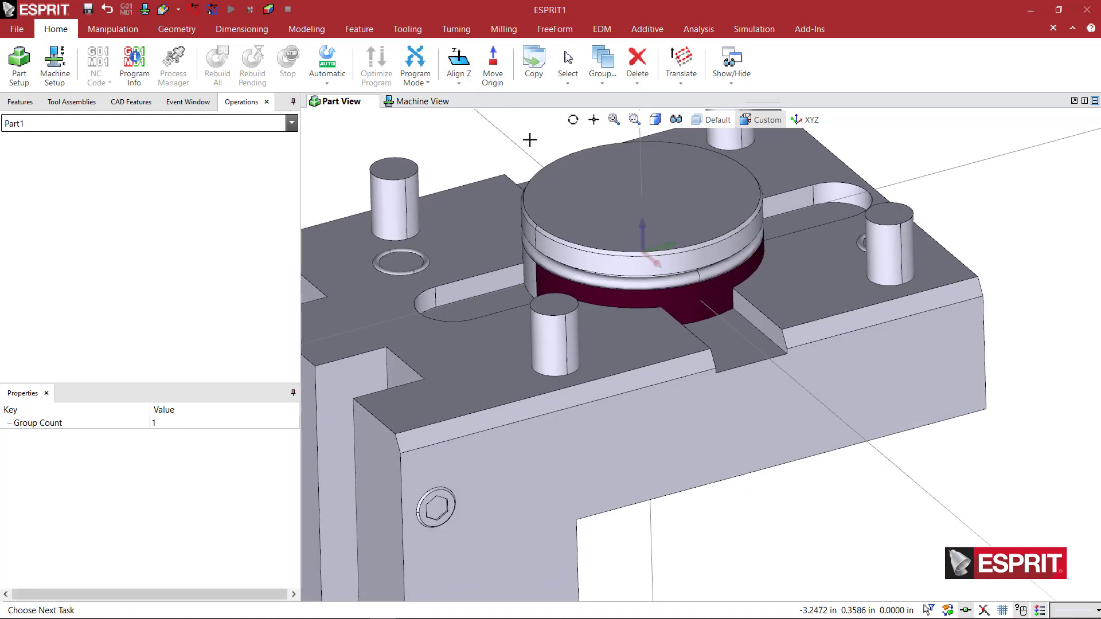
{"action": "scroll", "coordinate": [593, 218], "scroll_direction": "down", "scroll_amount": 3}
{"action": "middle_click_drag", "start_coordinate": [593, 218], "coordinate": [642, 302]}
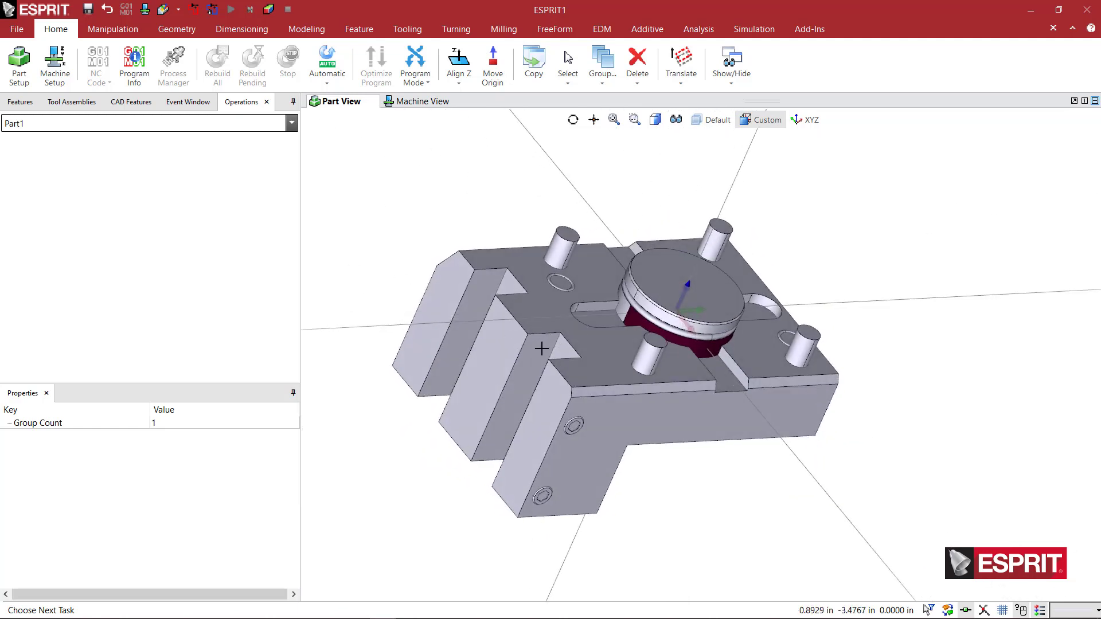
{"action": "middle_click_drag", "start_coordinate": [589, 348], "coordinate": [581, 348]}
{"action": "middle_click_drag", "start_coordinate": [704, 313], "coordinate": [659, 290]}
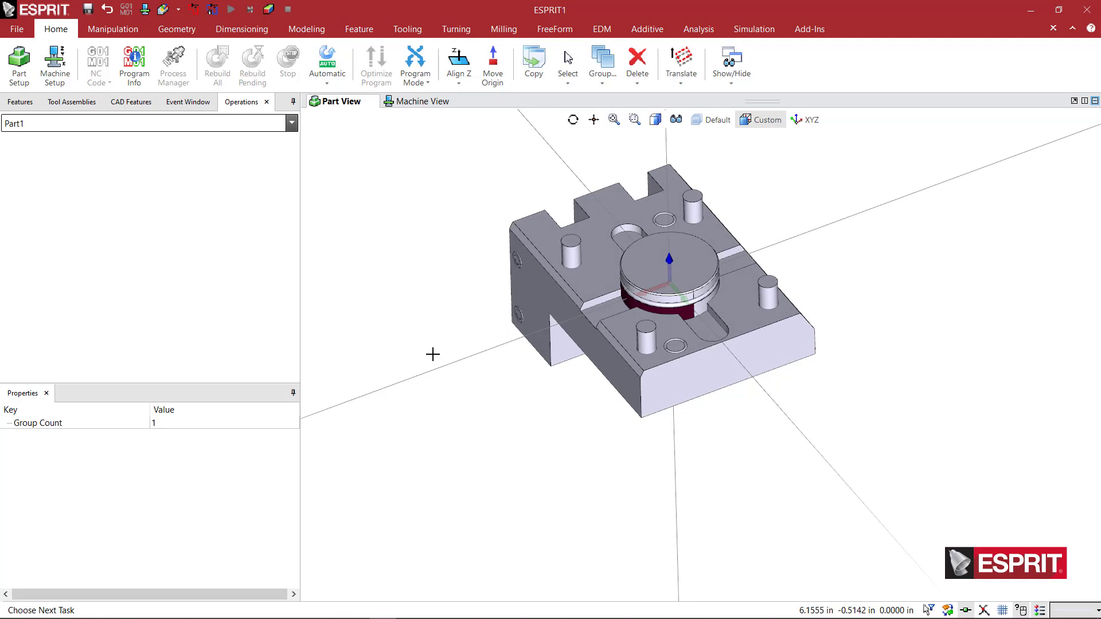
Select the entire holder solid and open its Copy transformation settings.
{"action": "left_click", "coordinate": [413, 354]}
{"action": "left_click", "coordinate": [416, 331]}
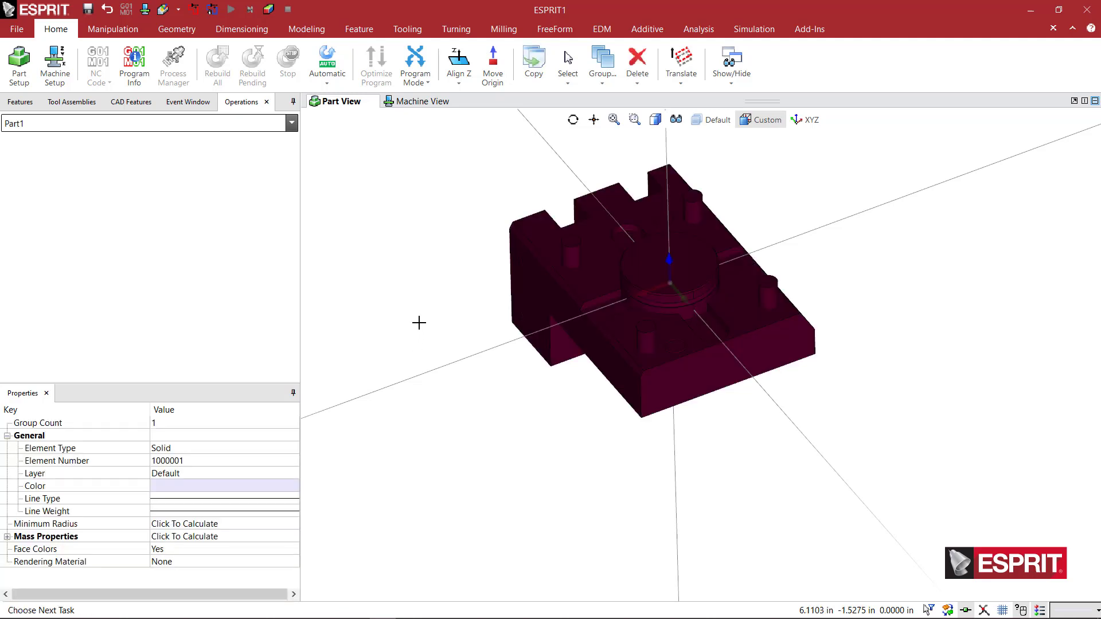
{"action": "right_click", "coordinate": [433, 278]}
{"action": "left_click", "coordinate": [468, 339]}
{"action": "right_click", "coordinate": [456, 284]}
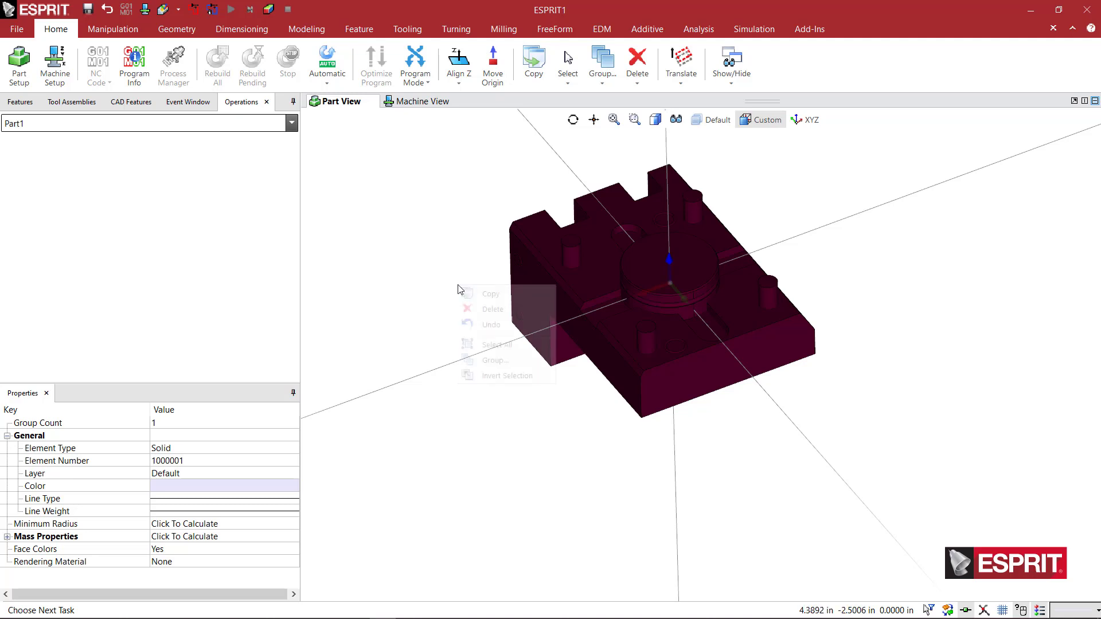
{"action": "left_click", "coordinate": [483, 294]}
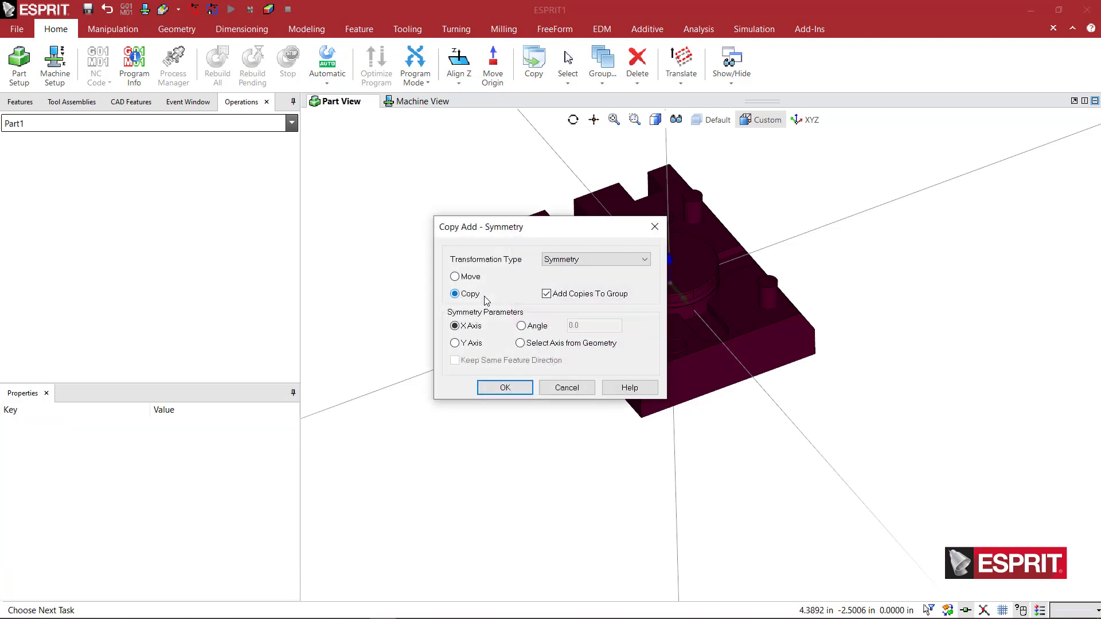
Set the transformation to a Rotate Move of 90 degrees and apply it.
{"action": "scroll", "coordinate": [568, 268], "scroll_direction": "up", "scroll_amount": 1}
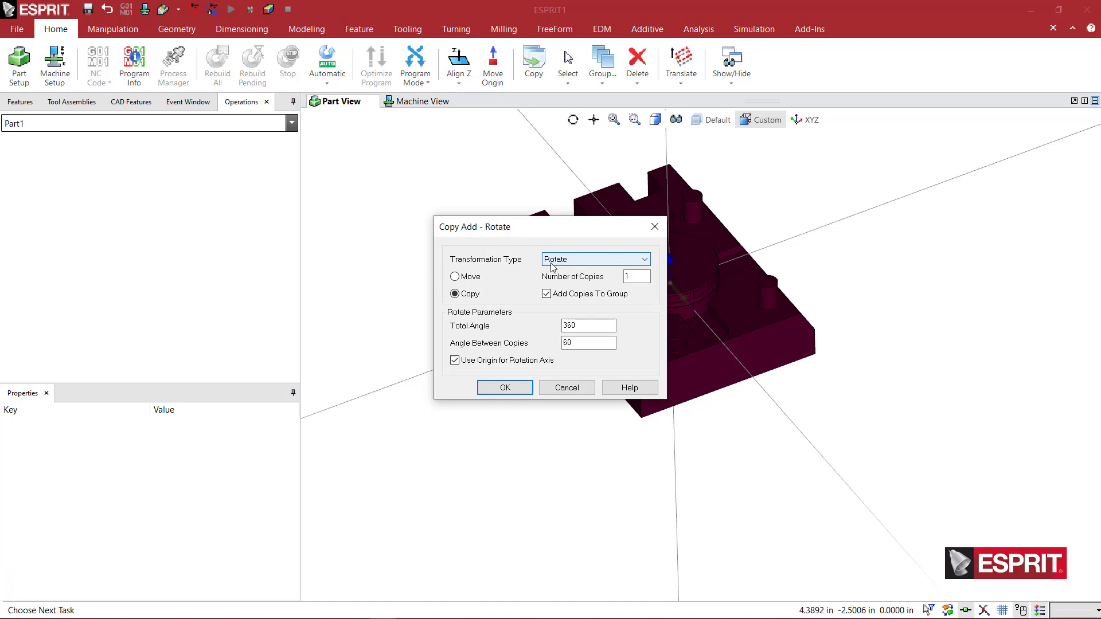
{"action": "left_click", "coordinate": [467, 279]}
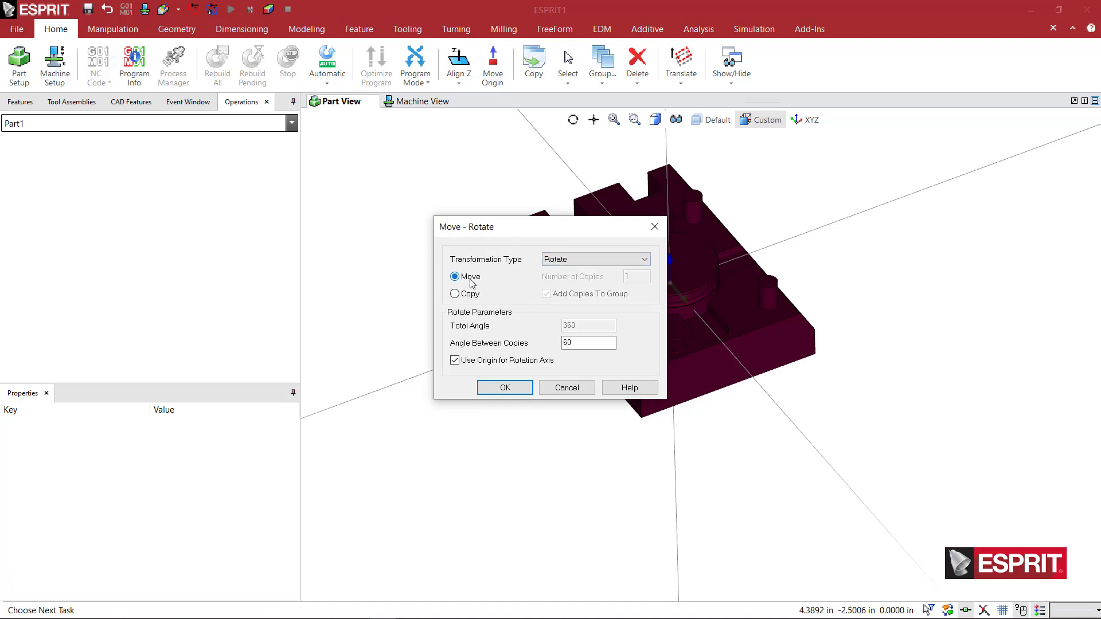
{"action": "double_click", "coordinate": [567, 343]}
{"action": "left_click_drag", "start_coordinate": [572, 247], "coordinate": [451, 225]}
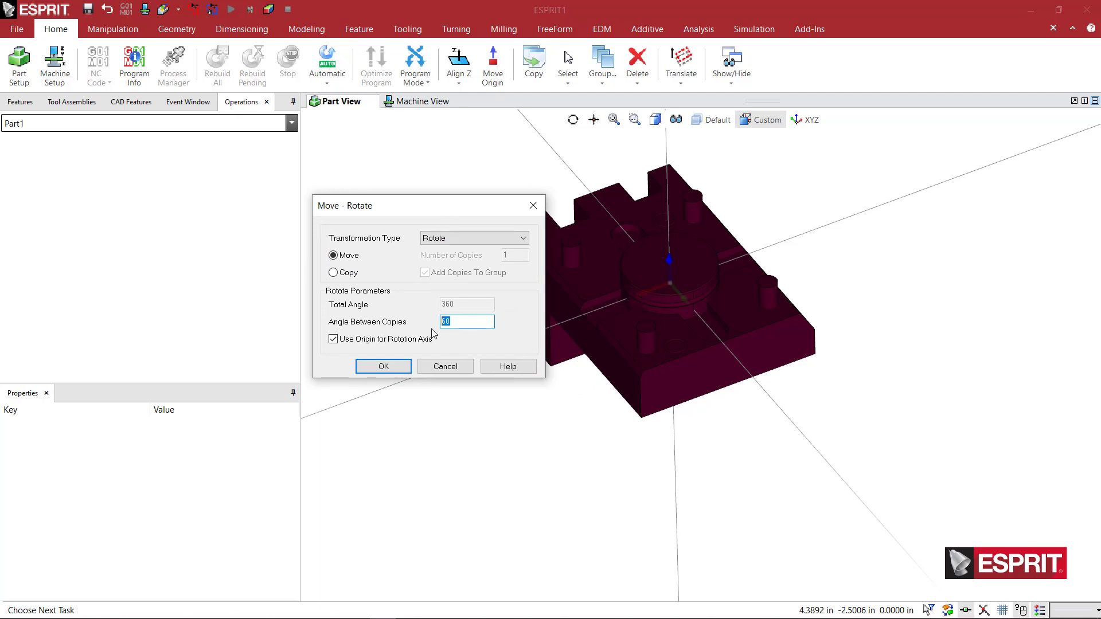
{"action": "type", "text": "90"}
{"action": "left_click", "coordinate": [403, 372]}
{"action": "left_click", "coordinate": [413, 258]}
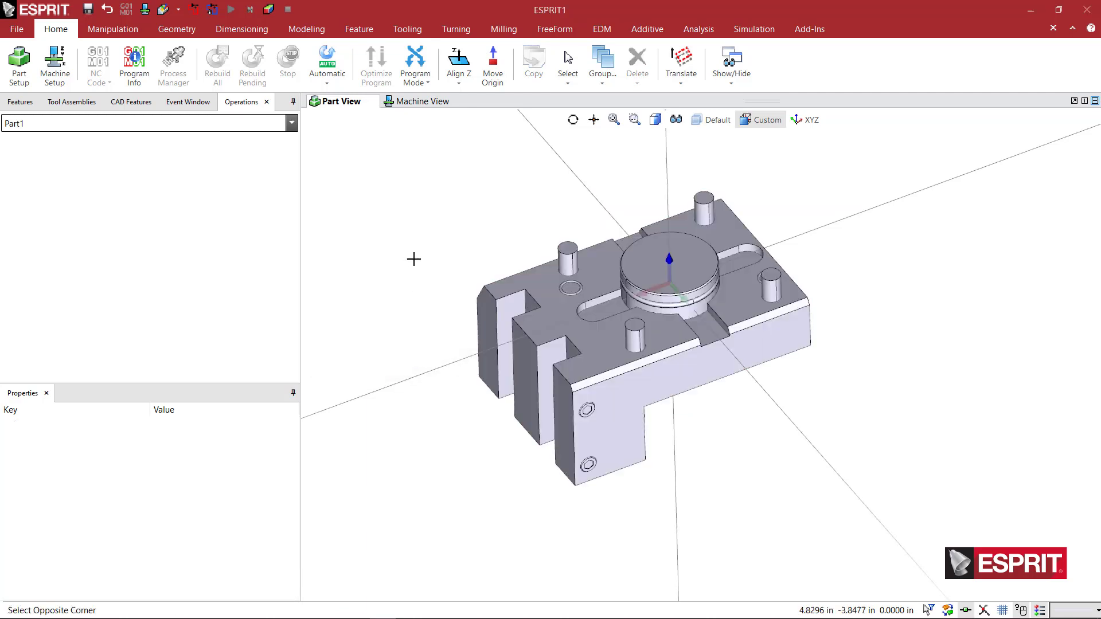
{"action": "left_click", "coordinate": [634, 467]}
{"action": "middle_click_drag", "start_coordinate": [635, 467], "coordinate": [703, 428]}
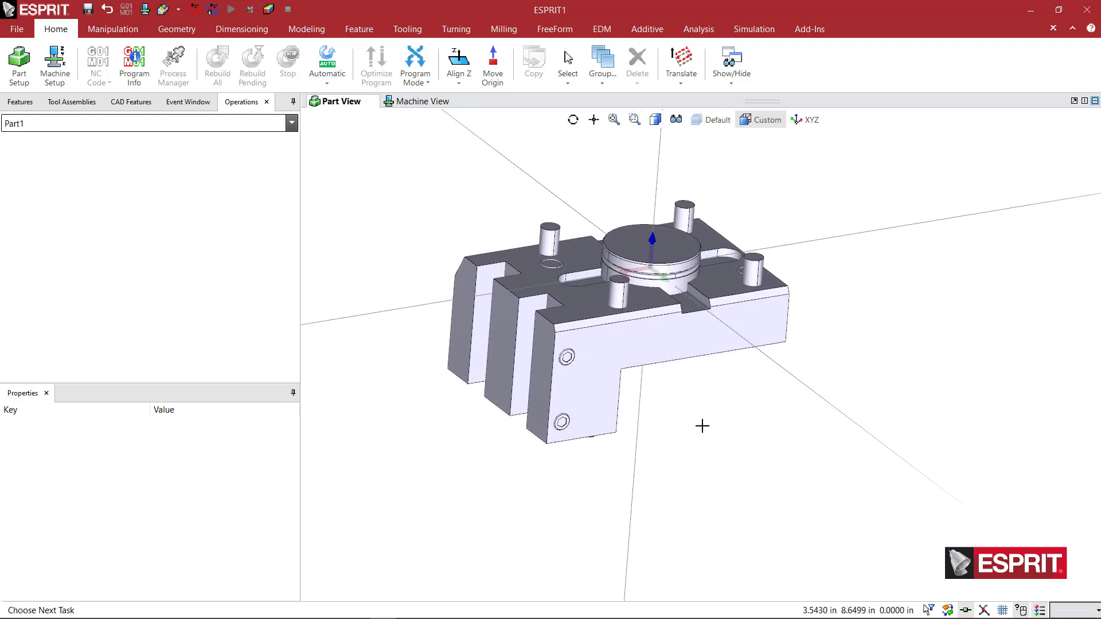
{"action": "left_click", "coordinate": [651, 330]}
{"action": "right_click", "coordinate": [661, 339]}
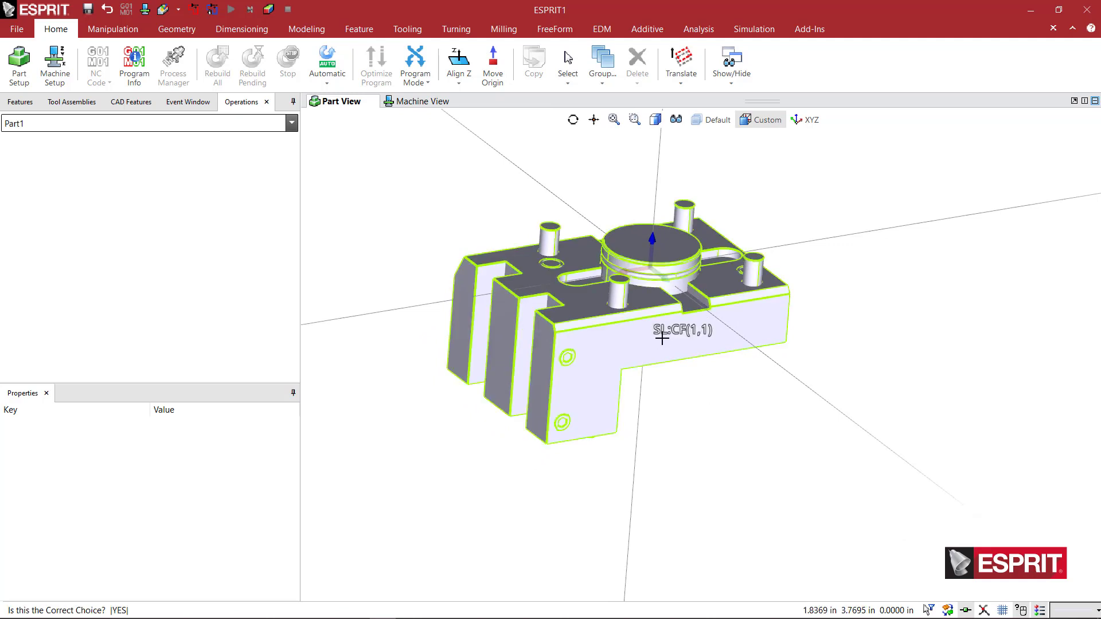
{"action": "left_click", "coordinate": [659, 330]}
{"action": "left_click", "coordinate": [703, 426]}
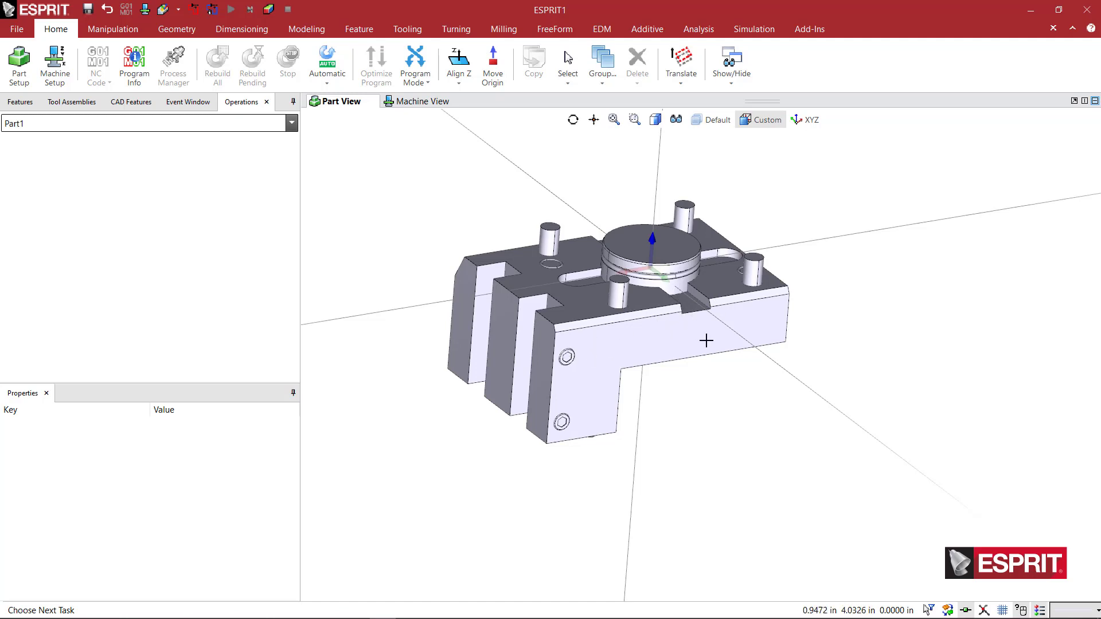
Orbit and zoom around the upright holder to inspect its edges.
{"action": "middle_click_drag", "start_coordinate": [728, 374], "coordinate": [729, 380]}
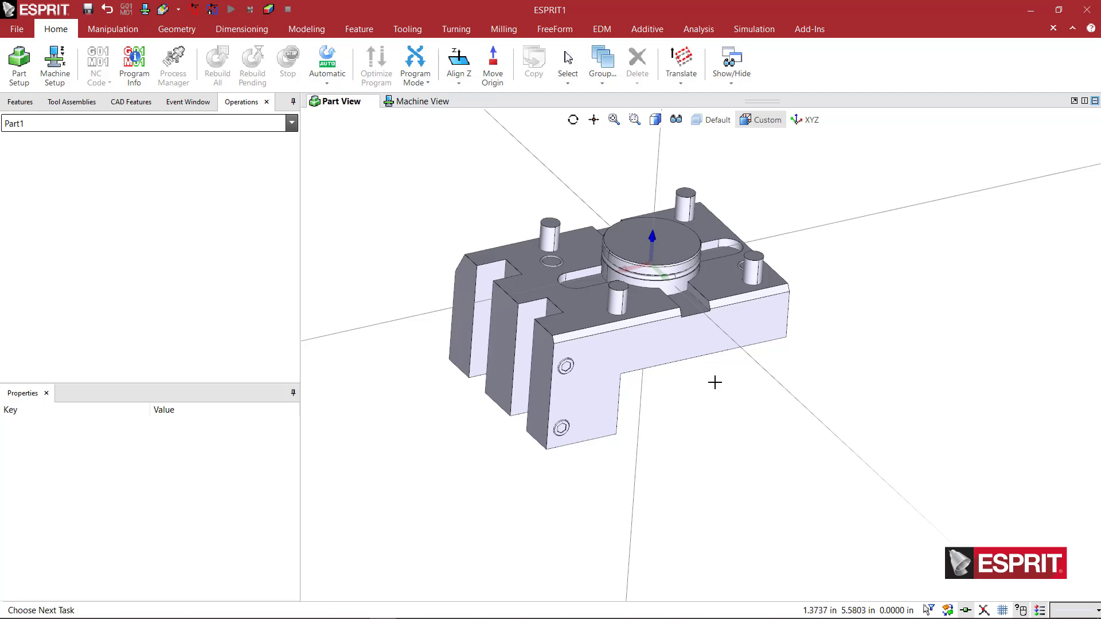
{"action": "middle_click_drag", "start_coordinate": [714, 382], "coordinate": [711, 373]}
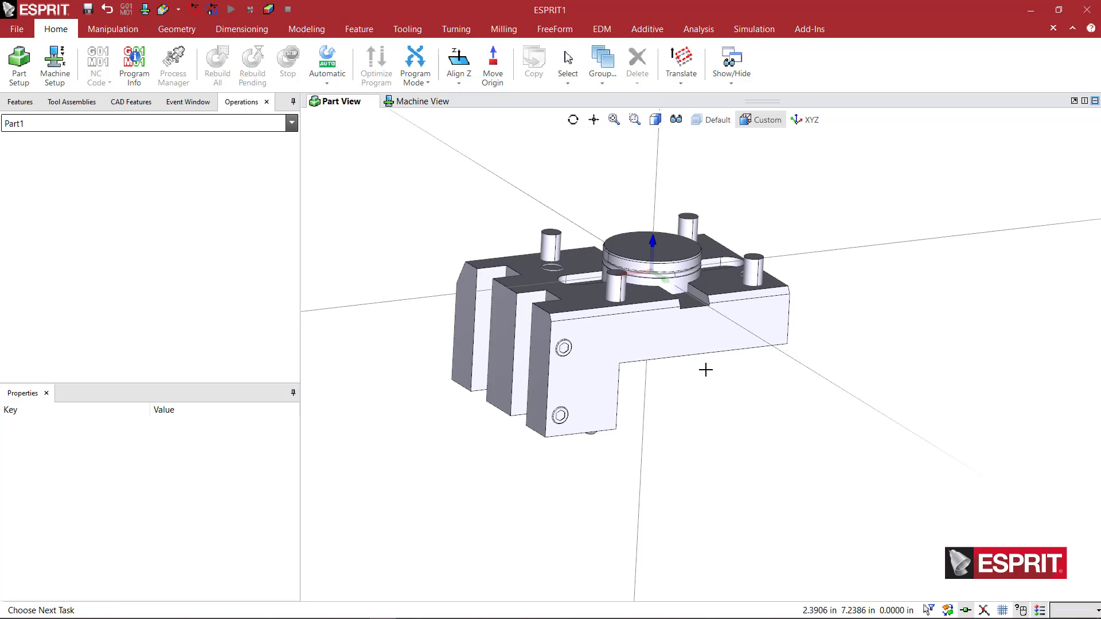
{"action": "middle_click_drag", "start_coordinate": [699, 369], "coordinate": [724, 380]}
{"action": "scroll", "coordinate": [695, 368], "scroll_direction": "up", "scroll_amount": 2}
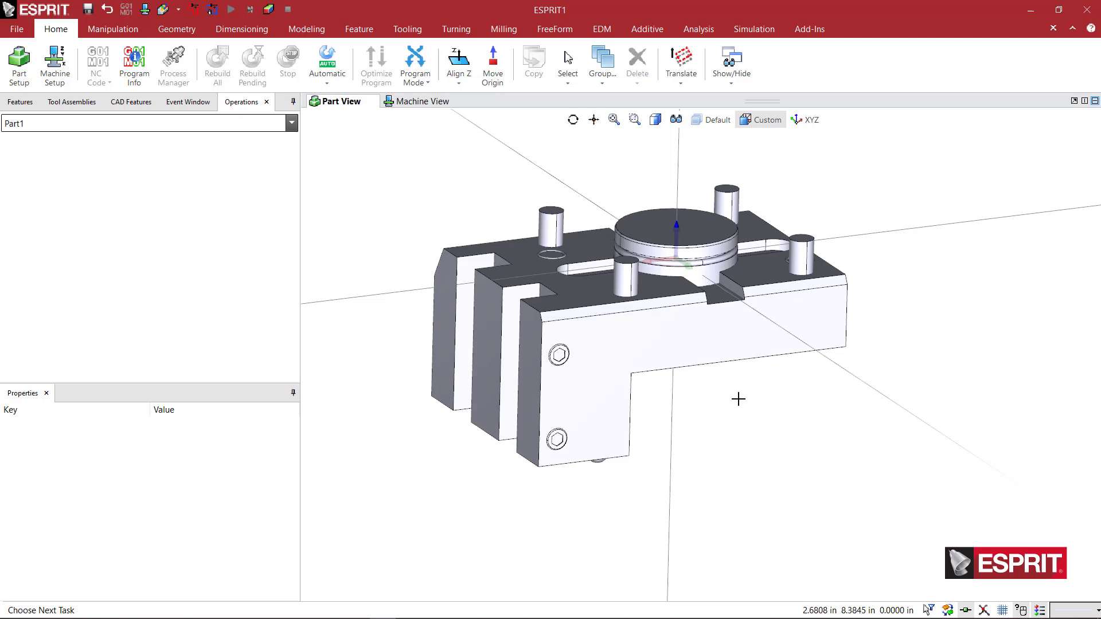
{"action": "middle_click_drag", "start_coordinate": [730, 395], "coordinate": [732, 399]}
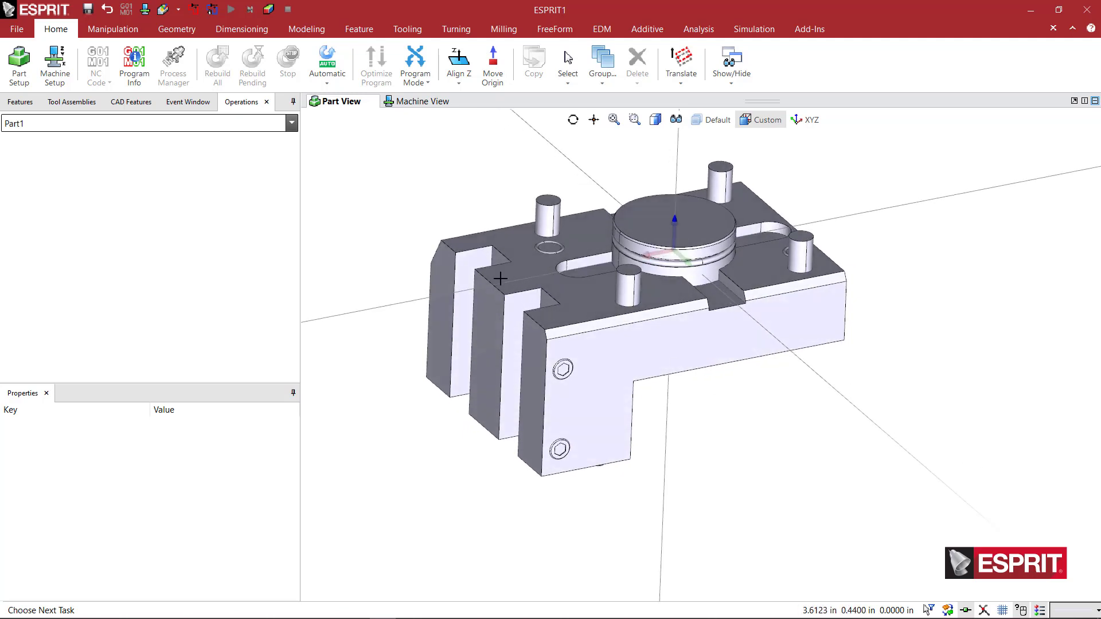
{"action": "middle_click_drag", "start_coordinate": [781, 401], "coordinate": [791, 407]}
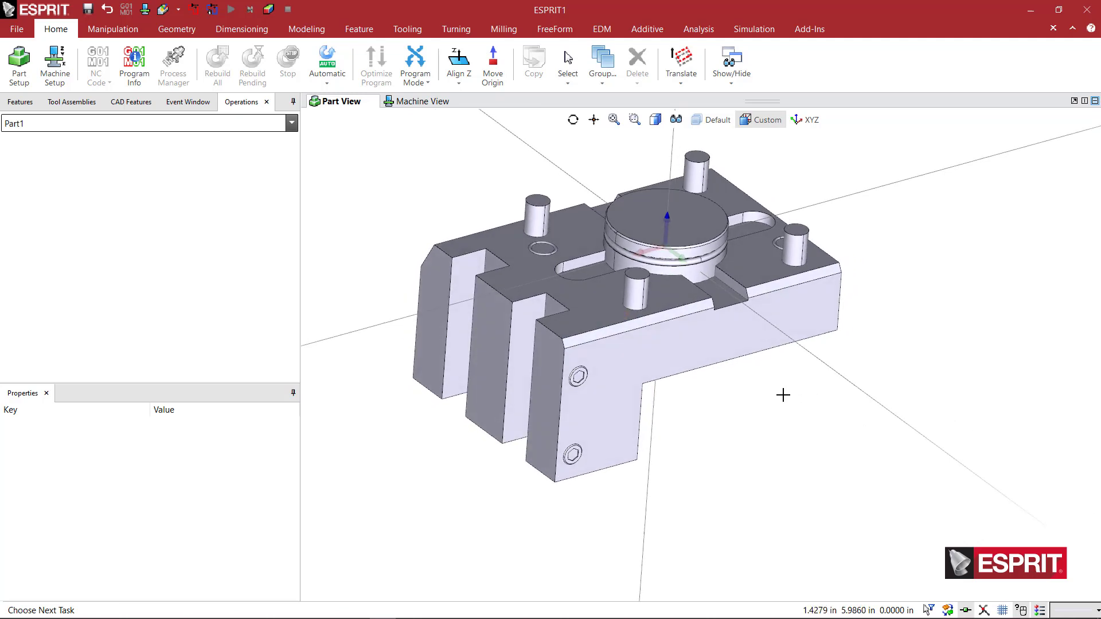
{"action": "middle_click_drag", "start_coordinate": [779, 396], "coordinate": [776, 393]}
{"action": "scroll", "coordinate": [794, 389], "scroll_direction": "up", "scroll_amount": 2}
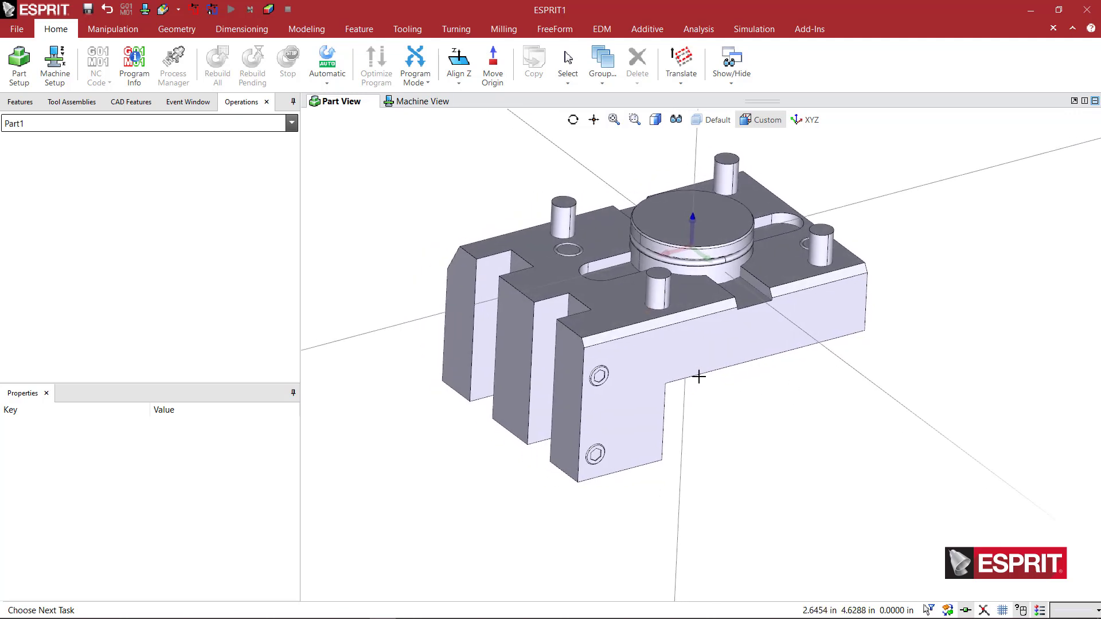
{"action": "scroll", "coordinate": [700, 374], "scroll_direction": "up", "scroll_amount": 3}
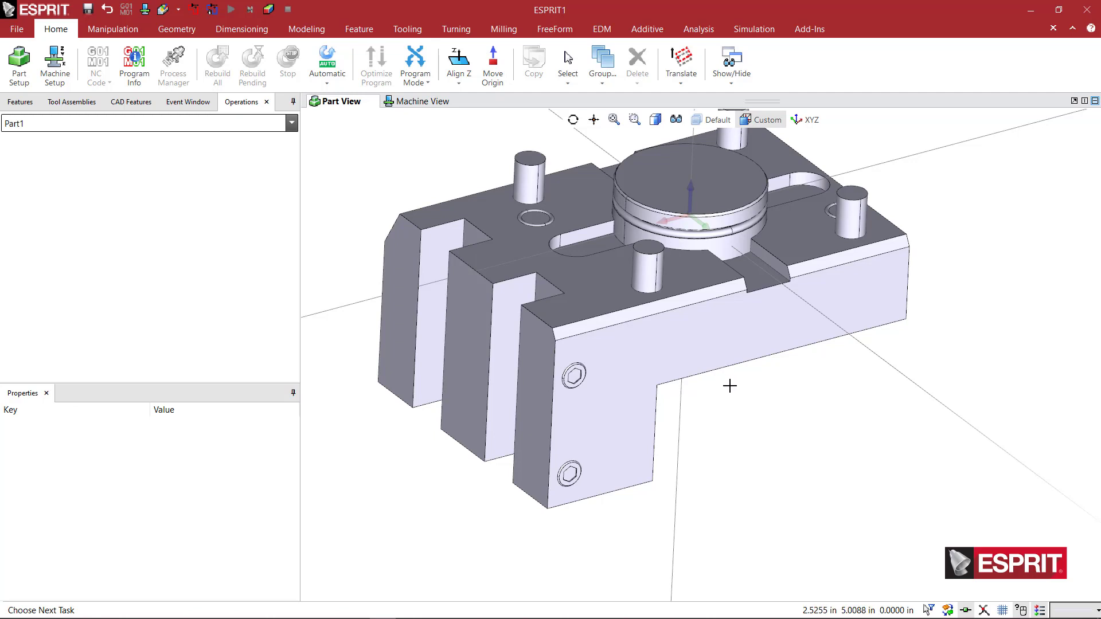
{"action": "middle_click_drag", "start_coordinate": [731, 387], "coordinate": [729, 386]}
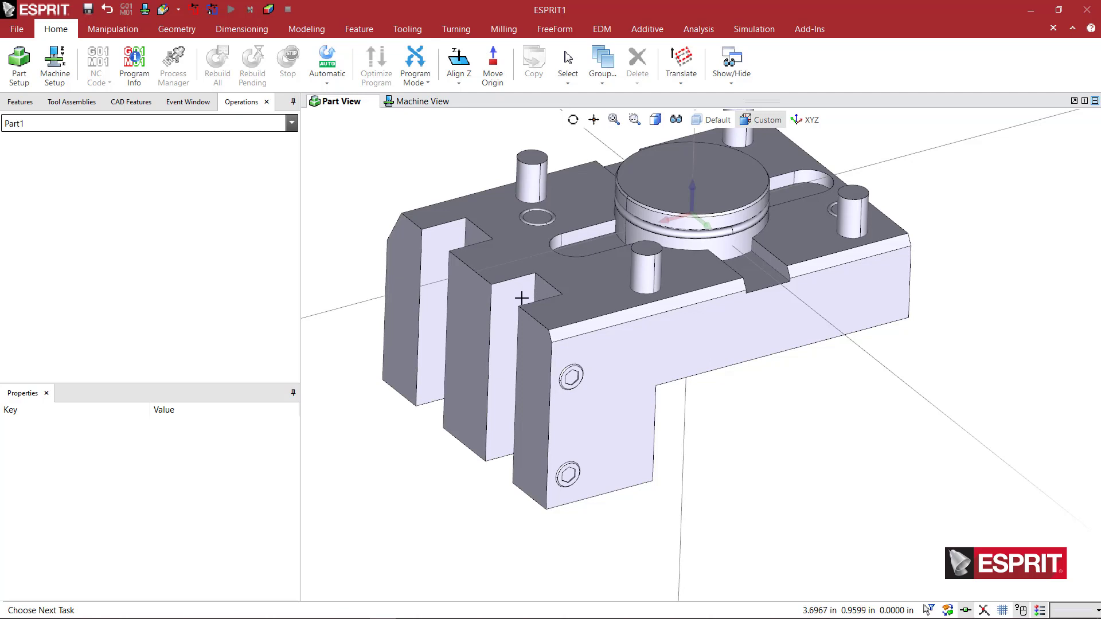
{"action": "left_click", "coordinate": [557, 293]}
{"action": "left_click", "coordinate": [465, 246]}
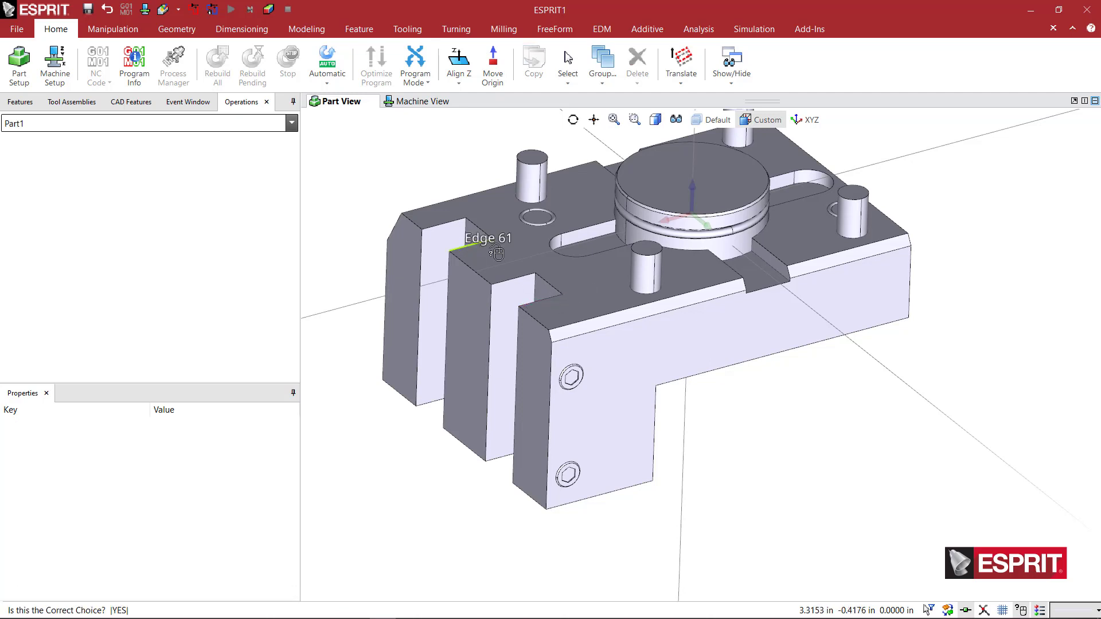
{"action": "left_click", "coordinate": [749, 390]}
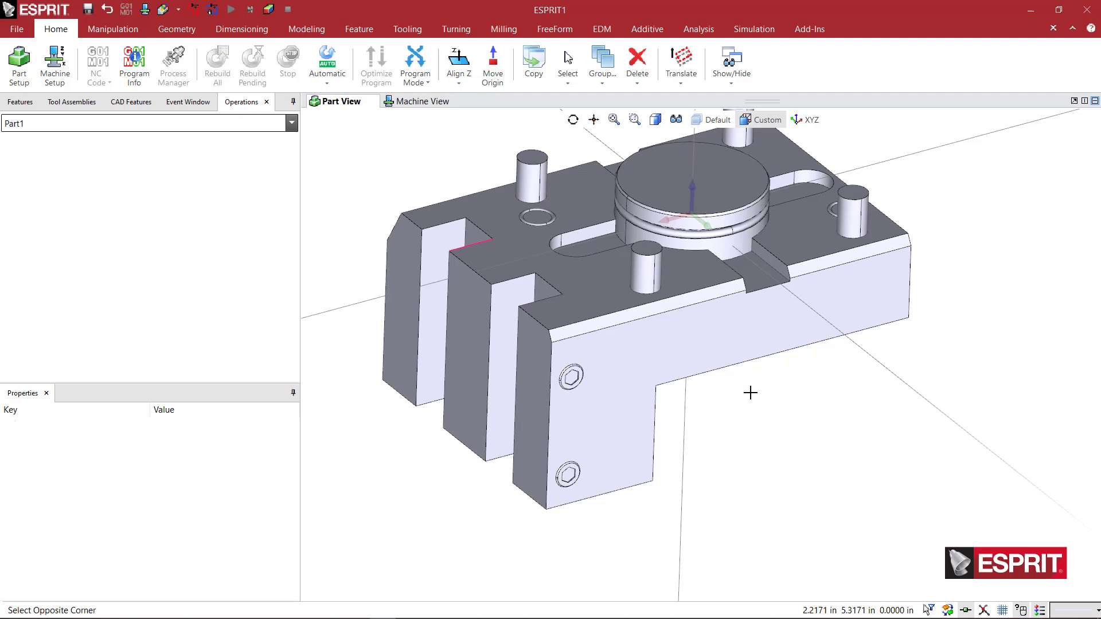
{"action": "left_click", "coordinate": [630, 332]}
{"action": "middle_click_drag", "start_coordinate": [583, 302], "coordinate": [554, 282]}
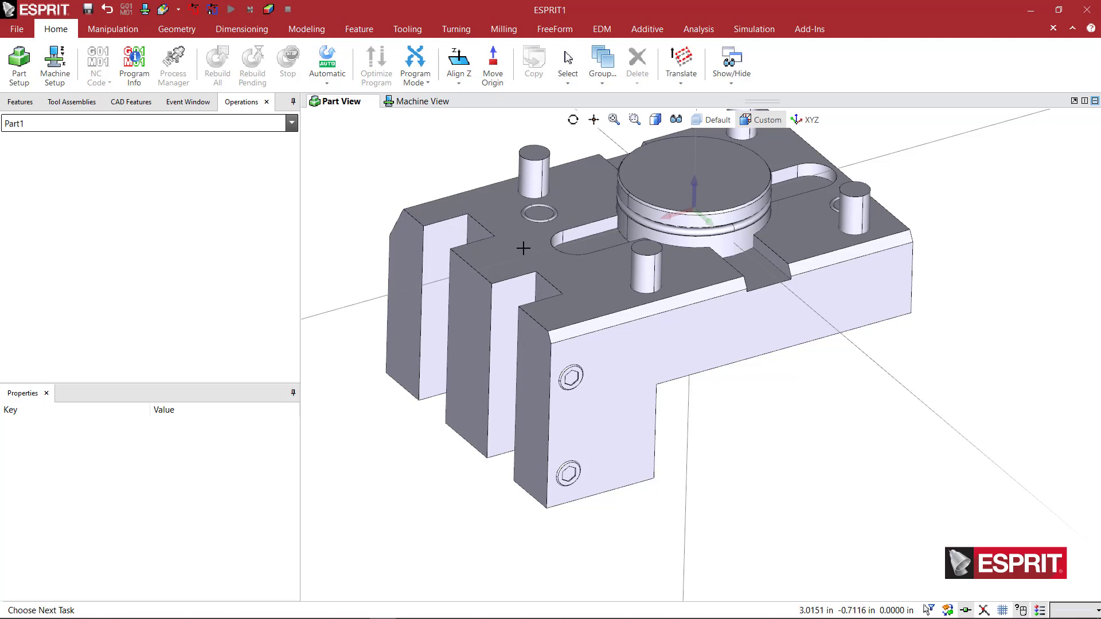
{"action": "left_click", "coordinate": [429, 343]}
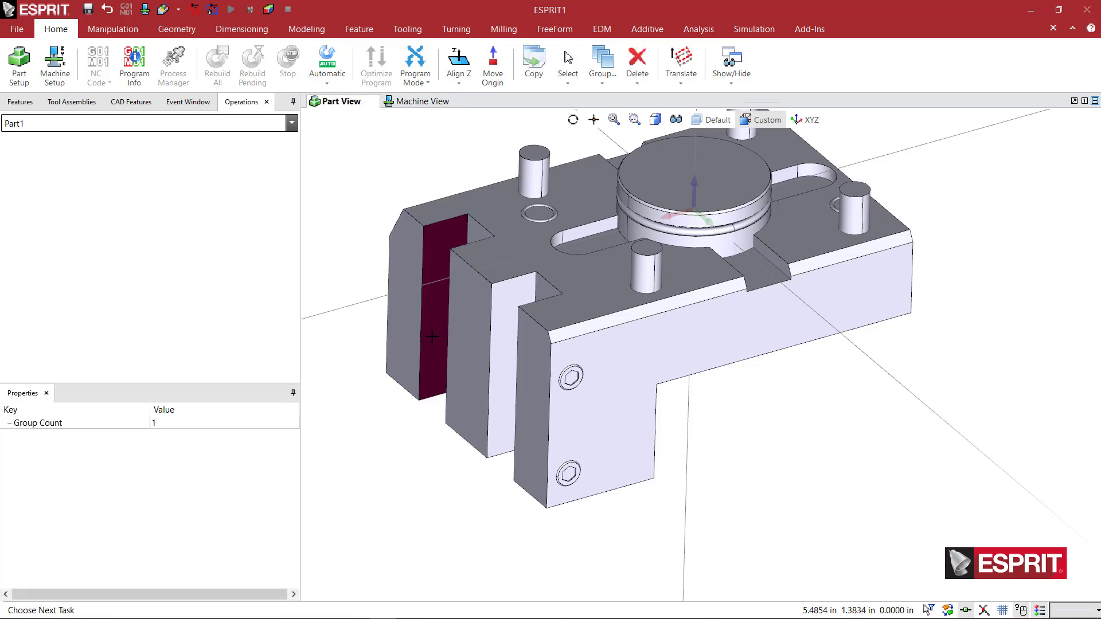
{"action": "middle_click_drag", "start_coordinate": [532, 381], "coordinate": [500, 361]}
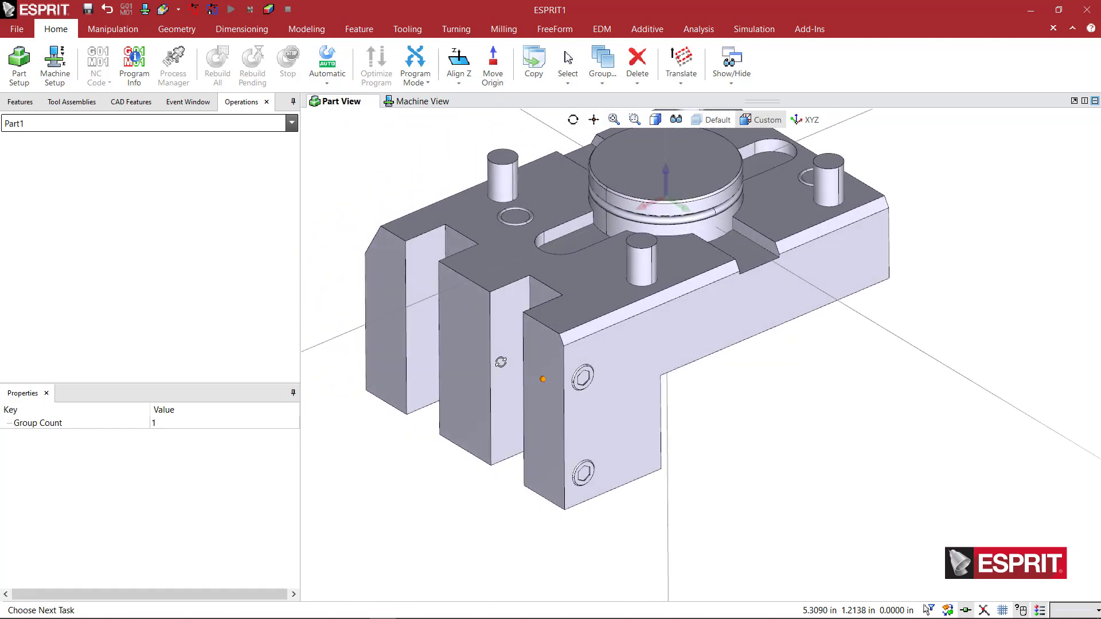
{"action": "left_click", "coordinate": [709, 383]}
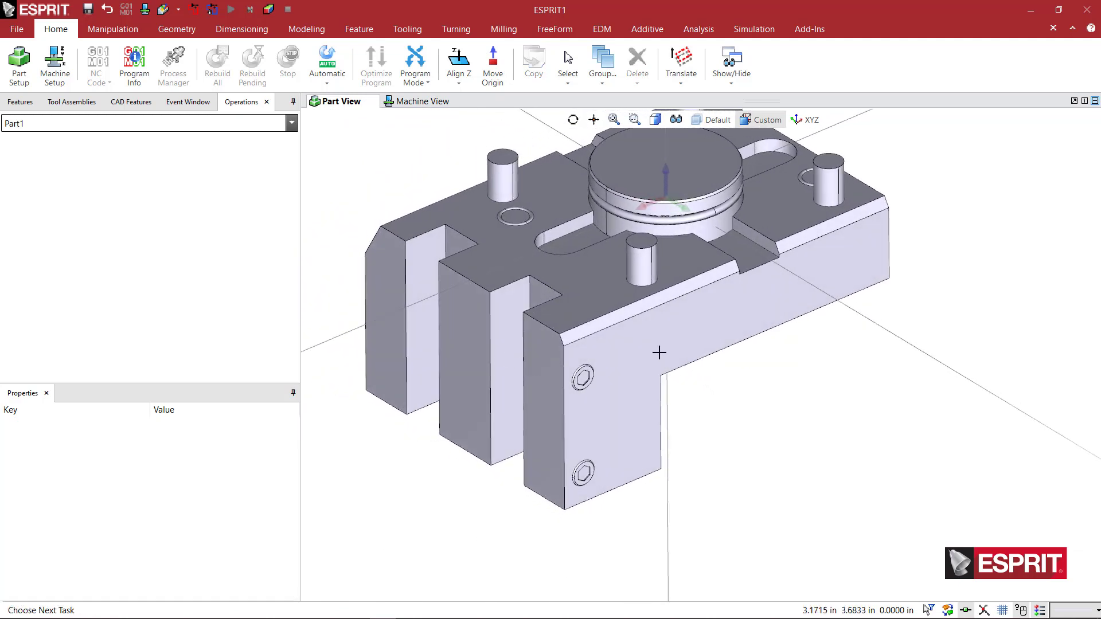
{"action": "middle_click_drag", "start_coordinate": [628, 313], "coordinate": [621, 287]}
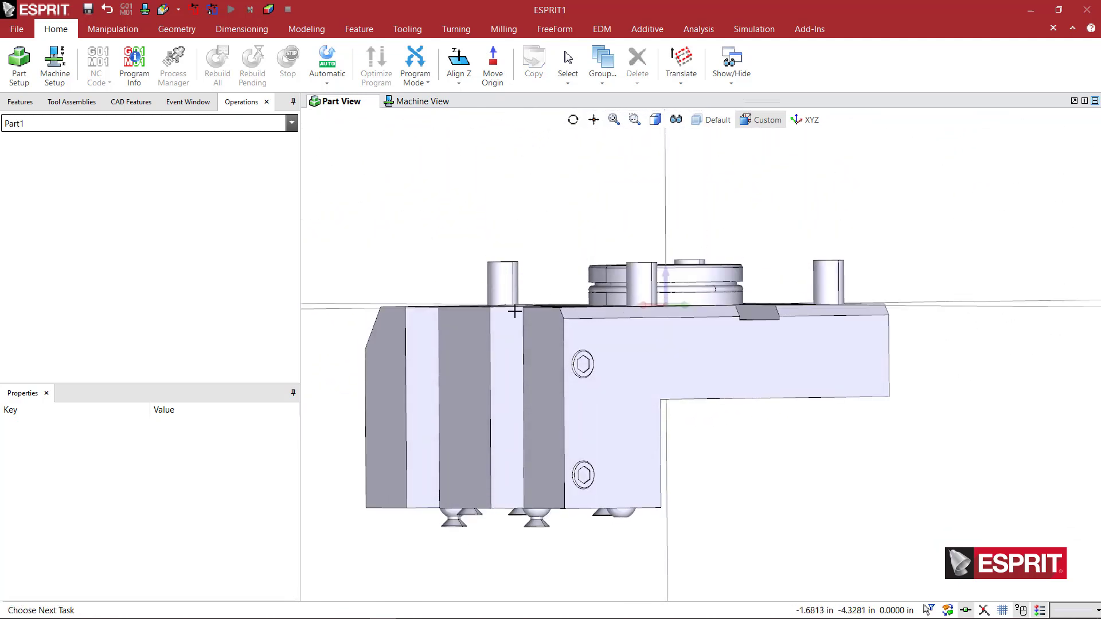
{"action": "middle_click_drag", "start_coordinate": [556, 313], "coordinate": [587, 315]}
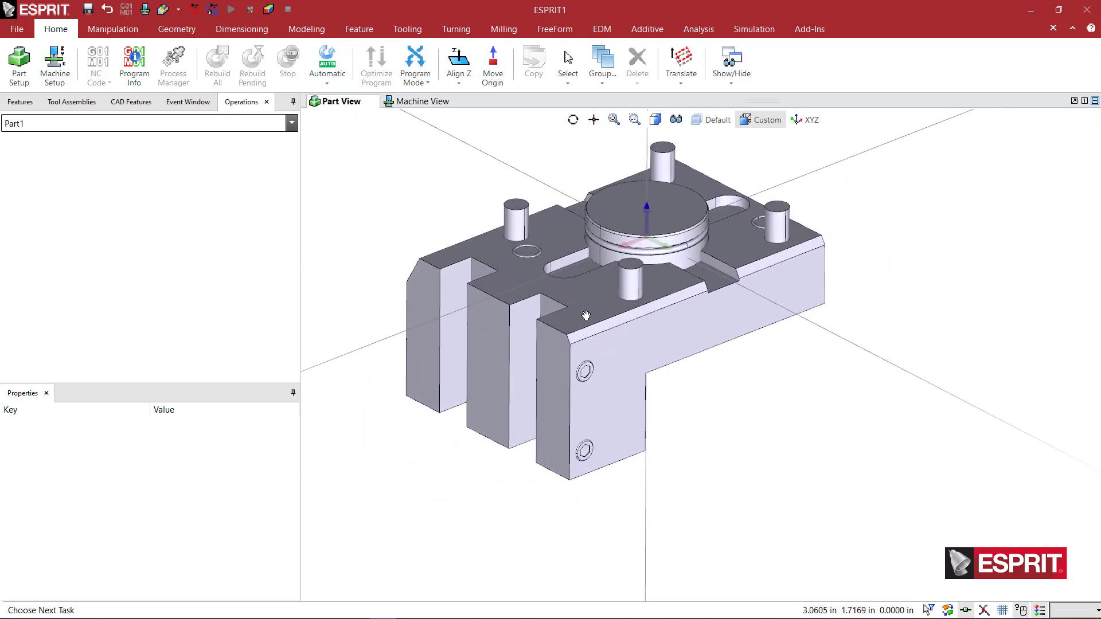
Translate the work-plane origin to the front block's top corner and check it.
{"action": "left_click", "coordinate": [685, 63]}
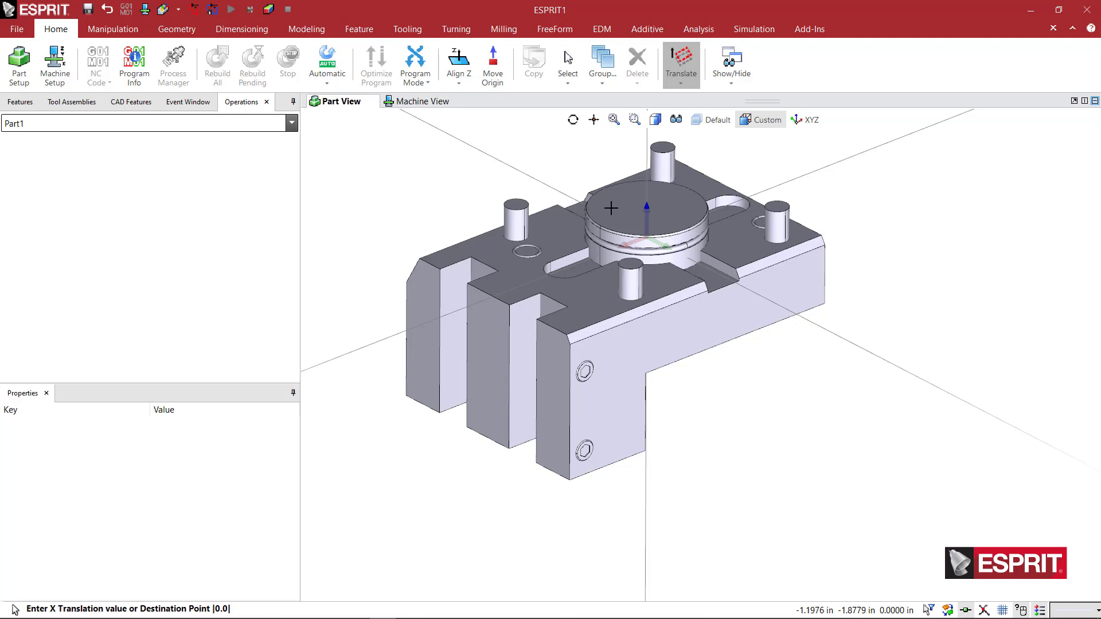
{"action": "left_click", "coordinate": [552, 312]}
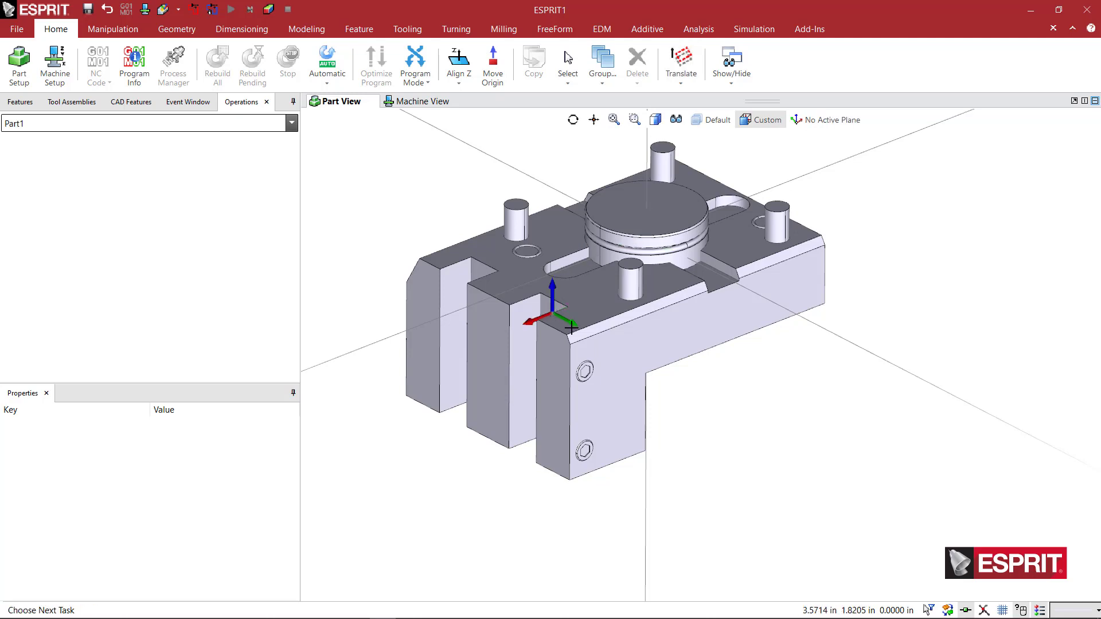
{"action": "scroll", "coordinate": [560, 306], "scroll_direction": "up", "scroll_amount": 2}
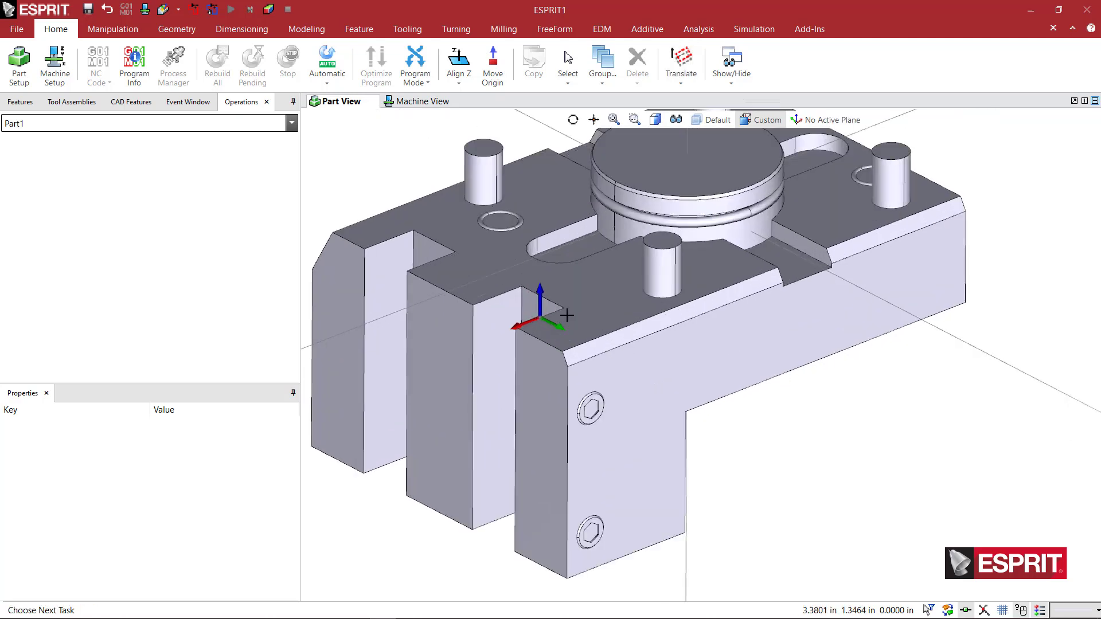
{"action": "scroll", "coordinate": [566, 314], "scroll_direction": "down", "scroll_amount": 2}
{"action": "mouse_move", "coordinate": [568, 318]}
{"action": "middle_mouse_down"}
{"action": "mouse_move", "coordinate": [590, 333]}
{"action": "mouse_move", "coordinate": [566, 303]}
{"action": "middle_mouse_up"}
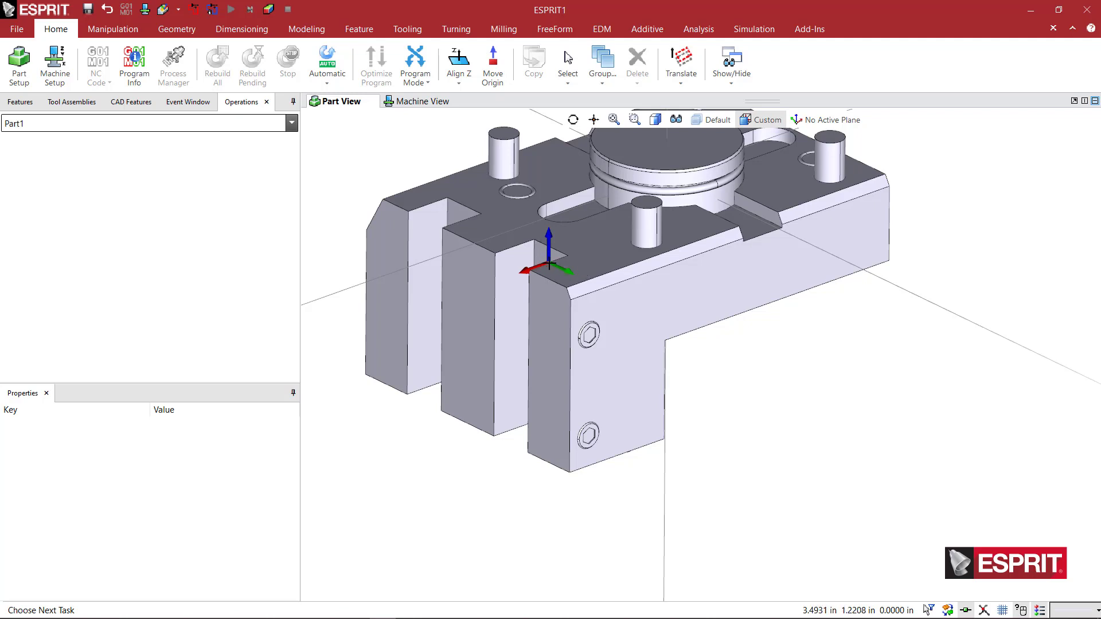
{"action": "middle_click_drag", "start_coordinate": [609, 329], "coordinate": [600, 342]}
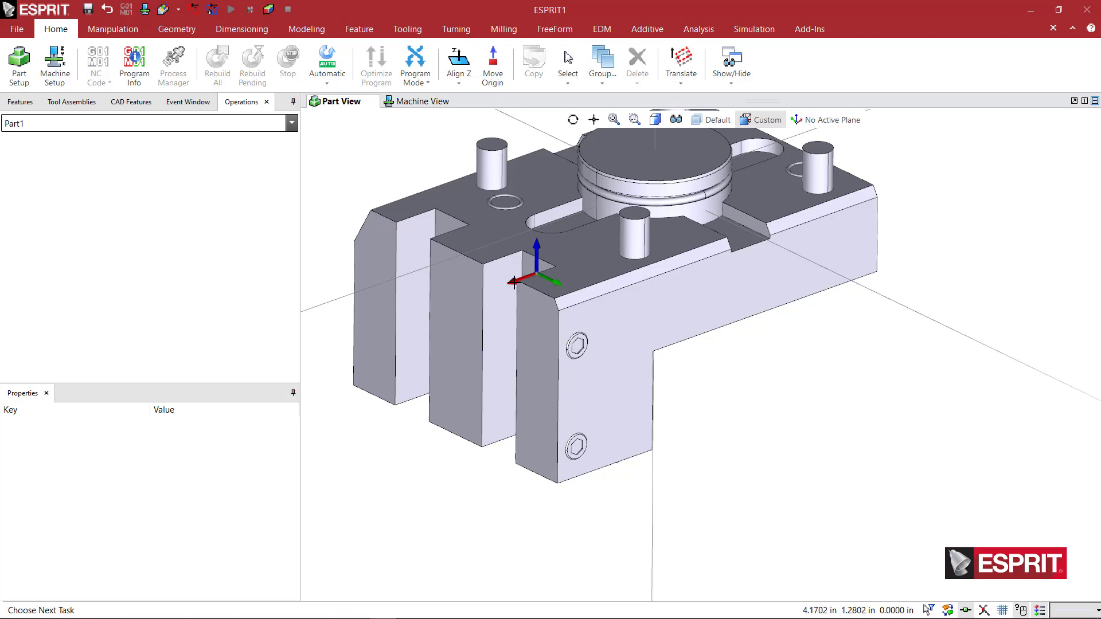
{"action": "scroll", "coordinate": [462, 331], "scroll_direction": "down", "scroll_amount": 3}
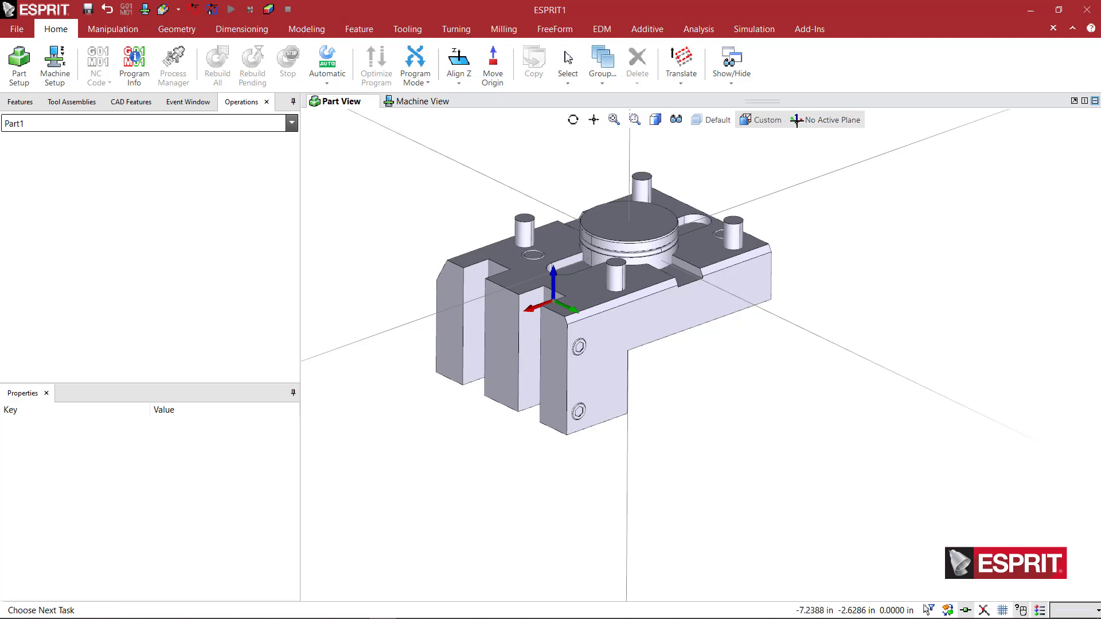
Add work planes TA_1 and HA_1 at the front corner origin.
{"action": "left_click", "coordinate": [820, 120]}
{"action": "left_click", "coordinate": [792, 197]}
{"action": "type", "text": "TA_1"}
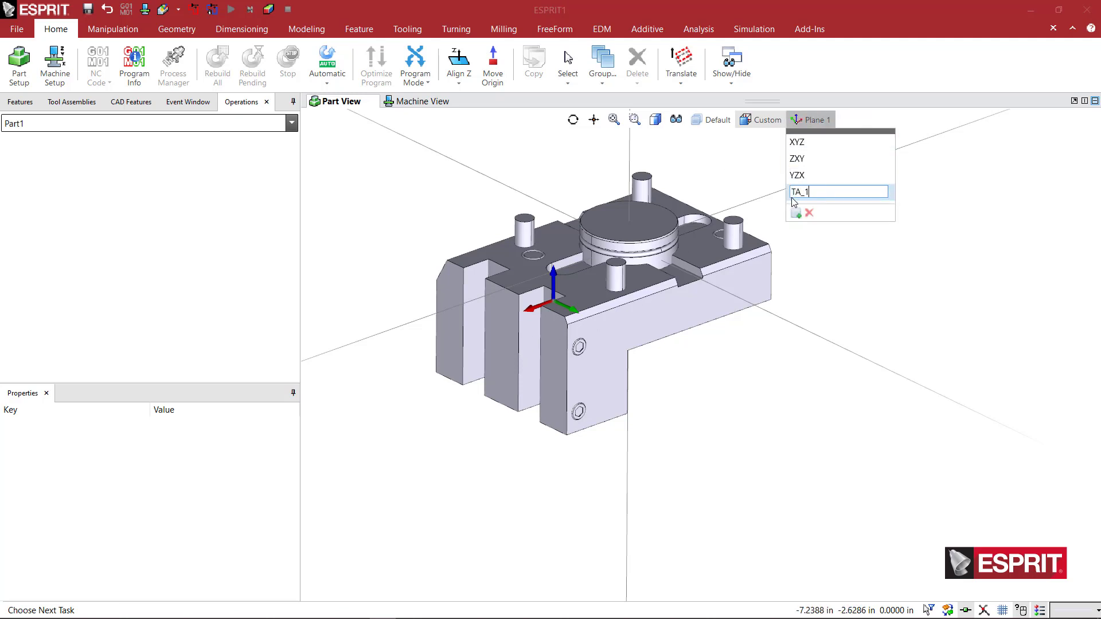
{"action": "key", "text": "Return"}
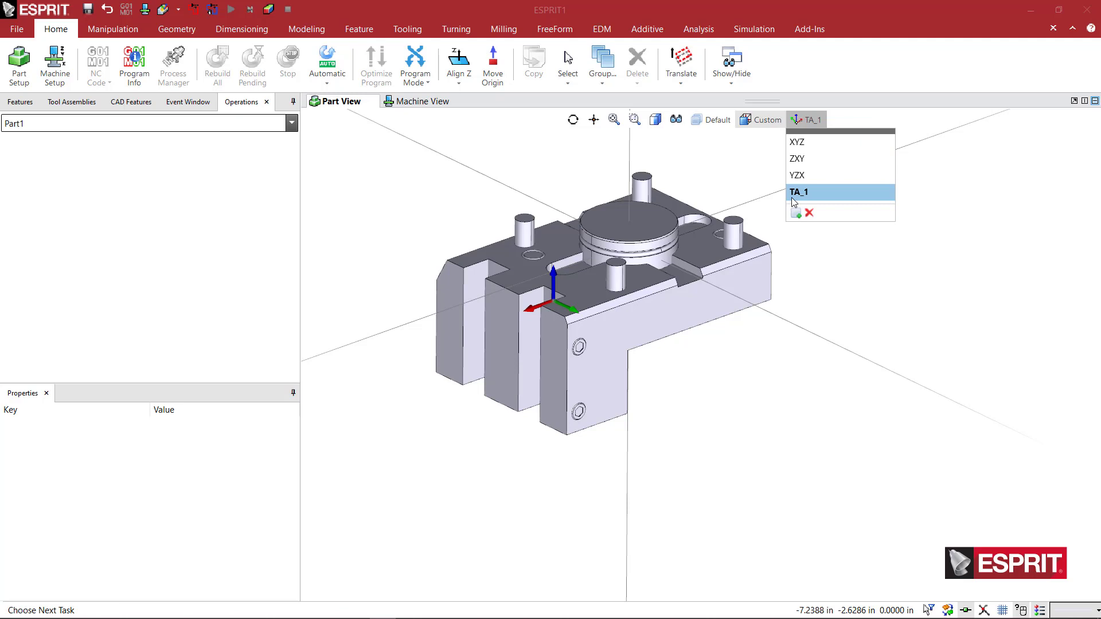
{"action": "left_click", "coordinate": [795, 211]}
{"action": "type", "text": "HA"}
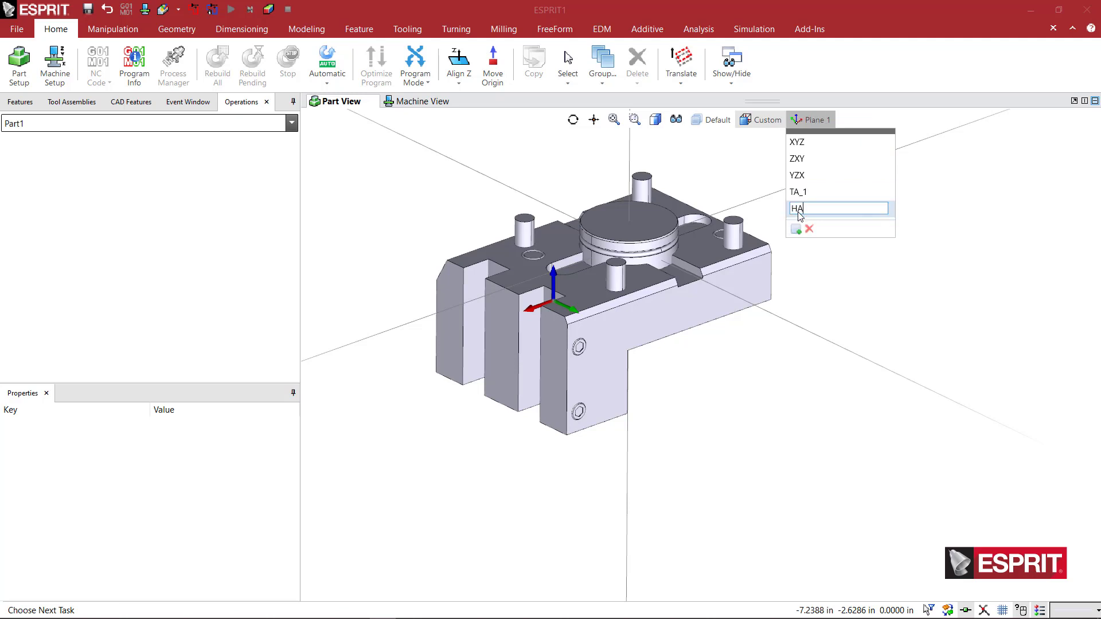
{"action": "type", "text": "_1"}
{"action": "key", "text": "Return"}
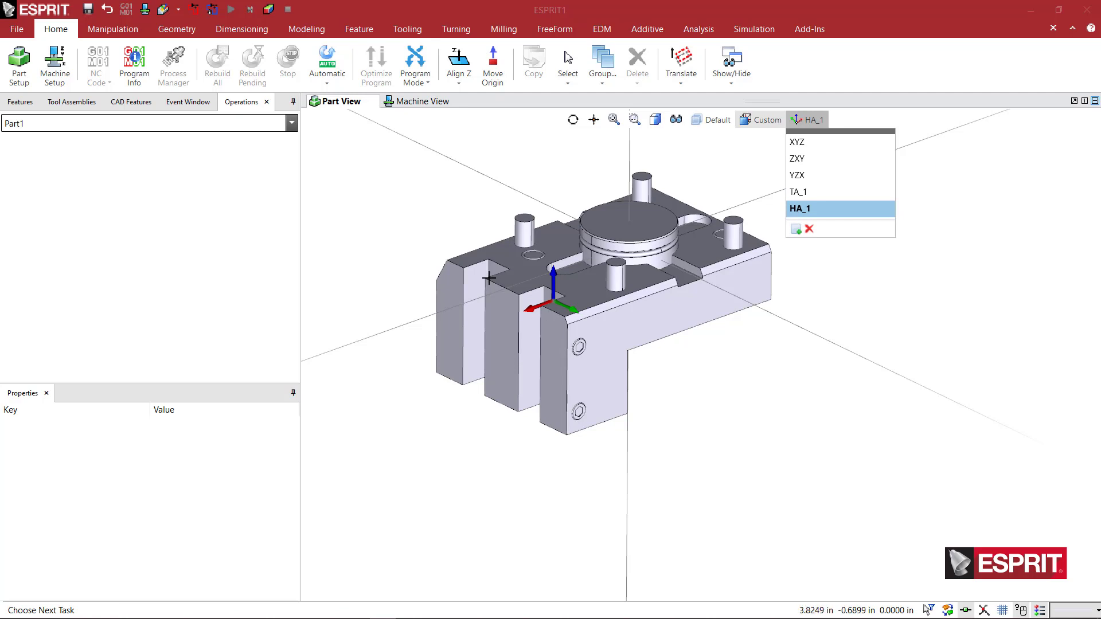
Move the origin to the outer left block's top corner and add work planes TA_2 and HA_2.
{"action": "left_click", "coordinate": [690, 63]}
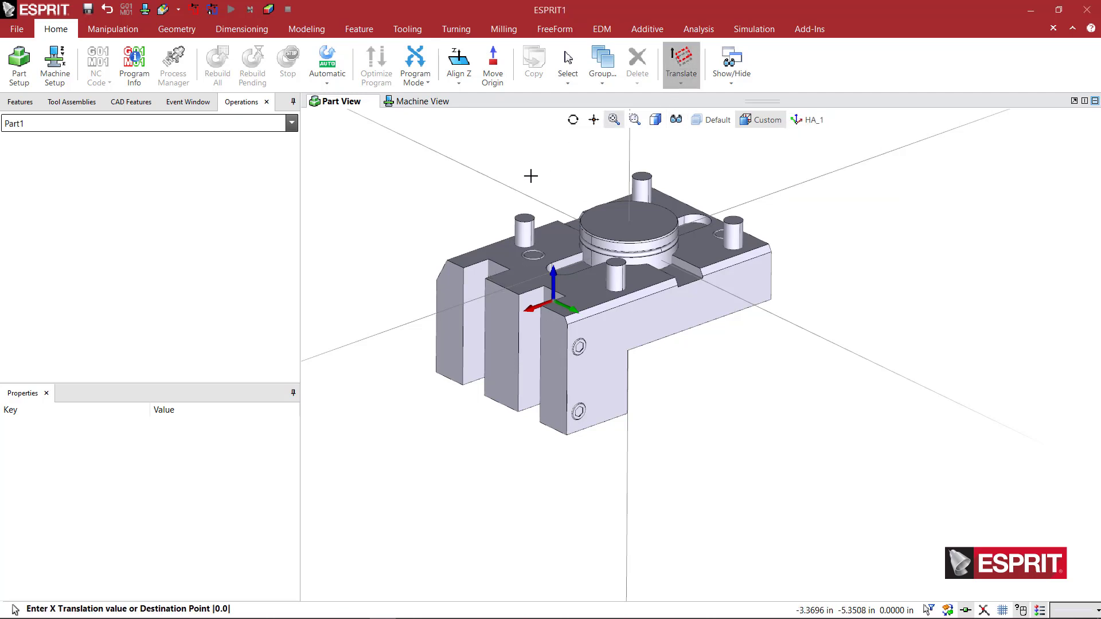
{"action": "left_click", "coordinate": [492, 259]}
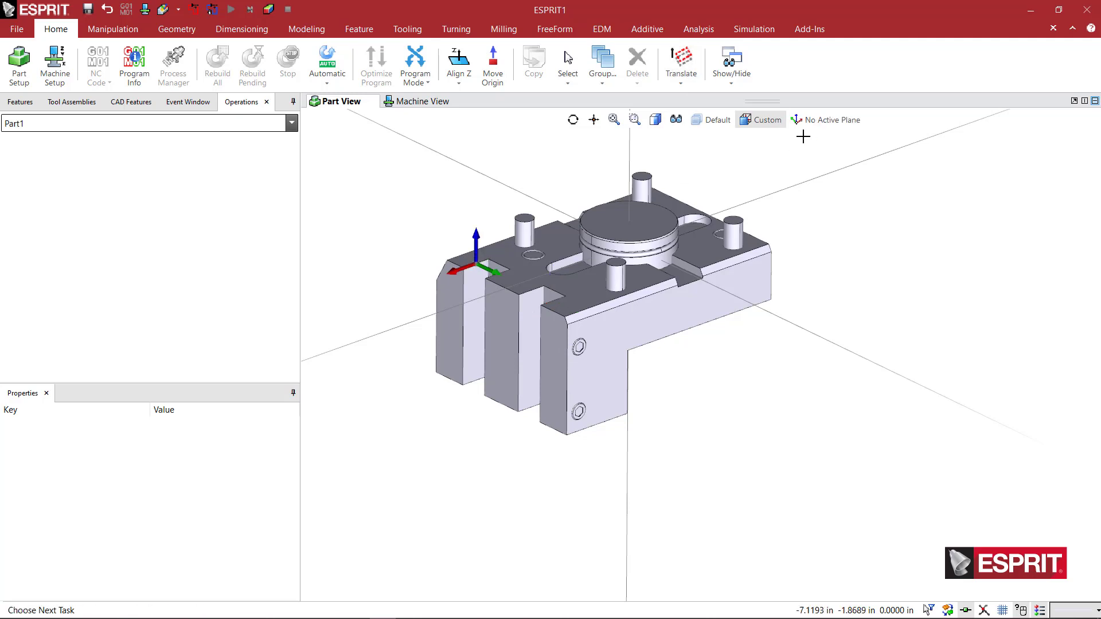
{"action": "left_click", "coordinate": [825, 119]}
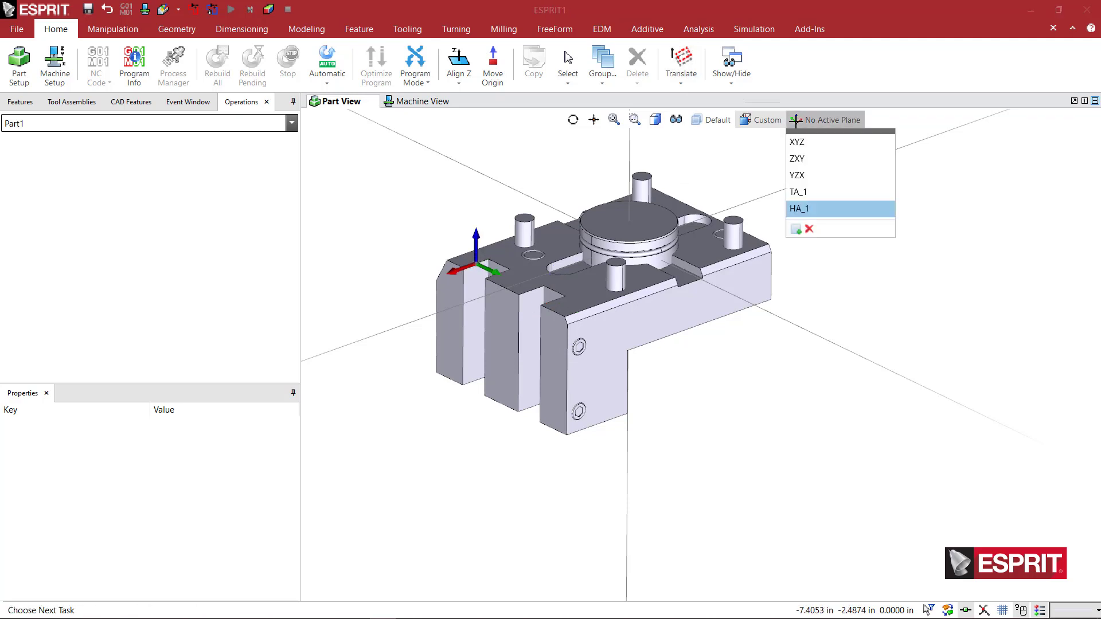
{"action": "left_click", "coordinate": [795, 231]}
{"action": "type", "text": "TA_"}
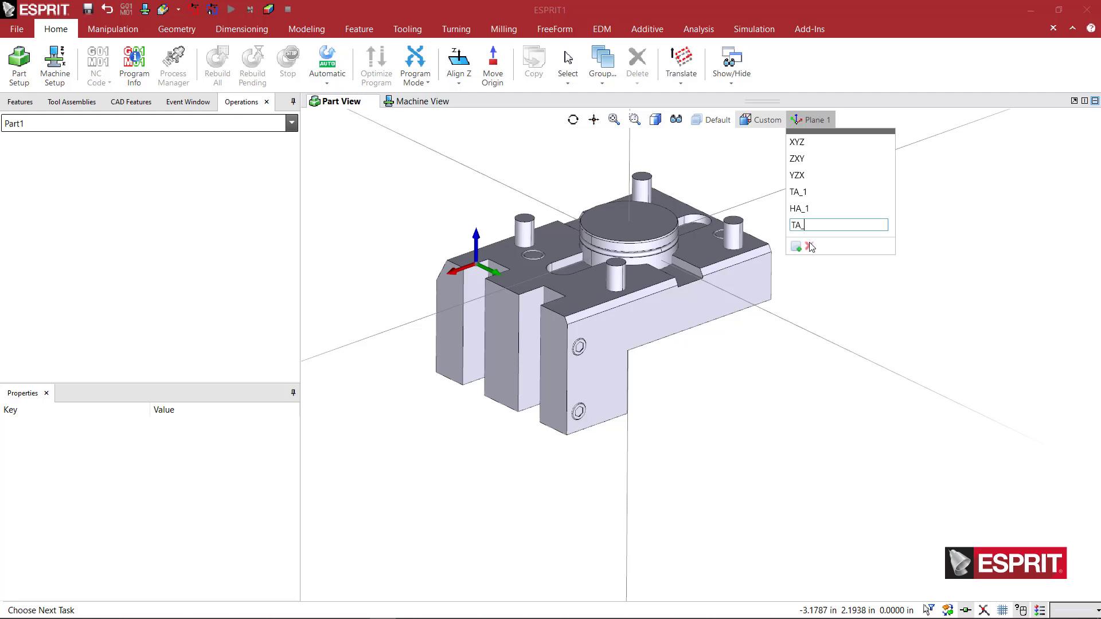
{"action": "type", "text": "2"}
{"action": "key", "text": "Return"}
{"action": "left_click", "coordinate": [795, 247]}
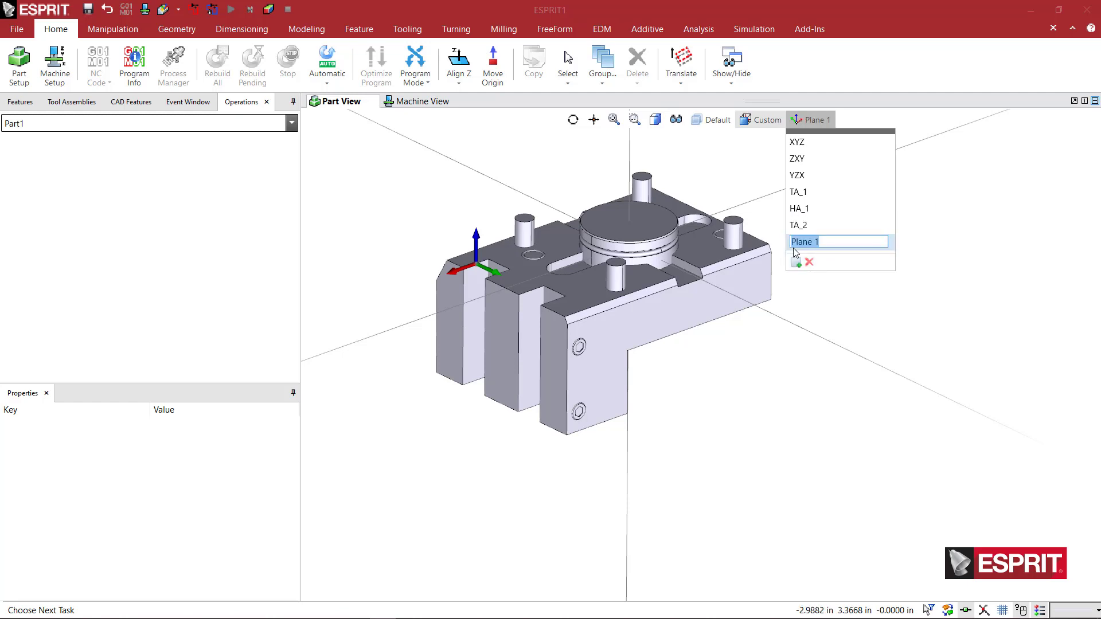
{"action": "type", "text": "HA_2"}
{"action": "key", "text": "Return"}
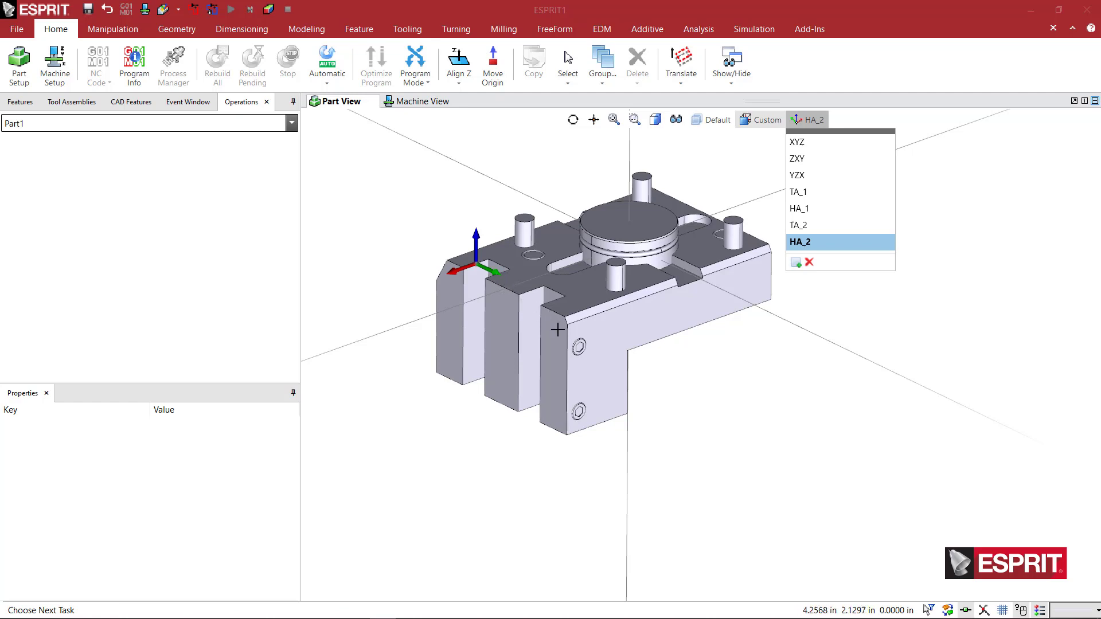
{"action": "left_click", "coordinate": [718, 438]}
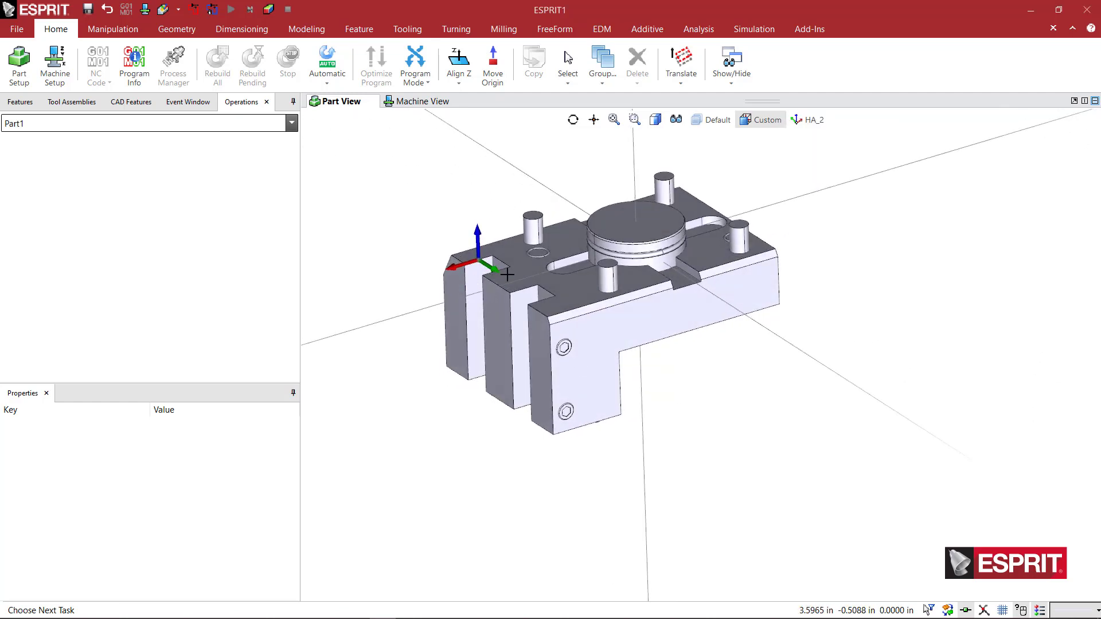
Change the colour of the whole holder solid.
{"action": "middle_click_drag", "start_coordinate": [740, 378], "coordinate": [741, 384]}
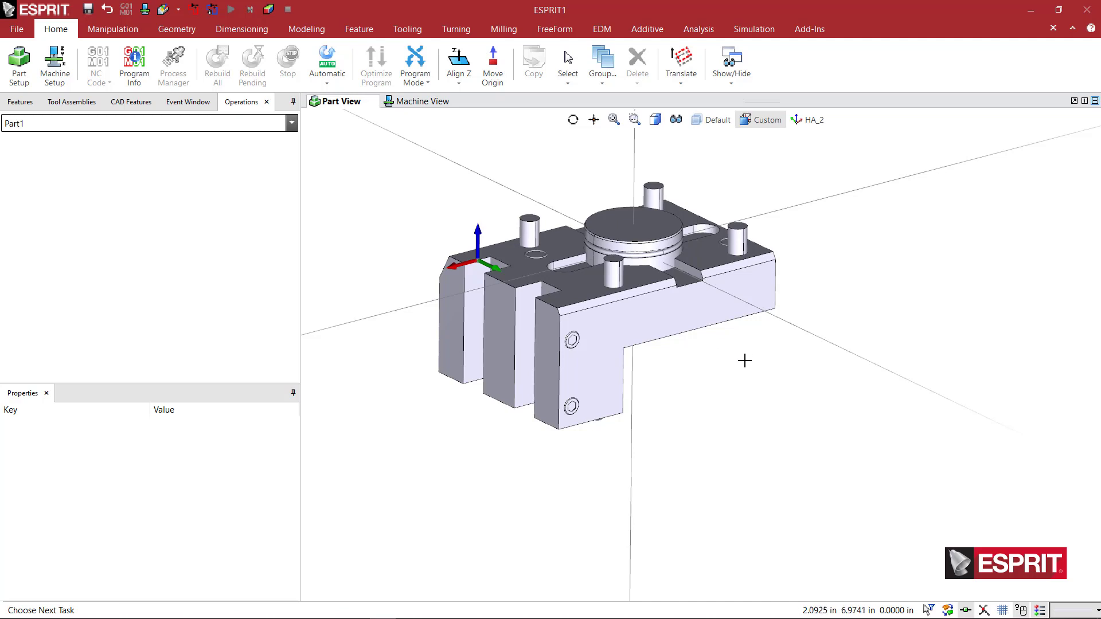
{"action": "left_click", "coordinate": [659, 314]}
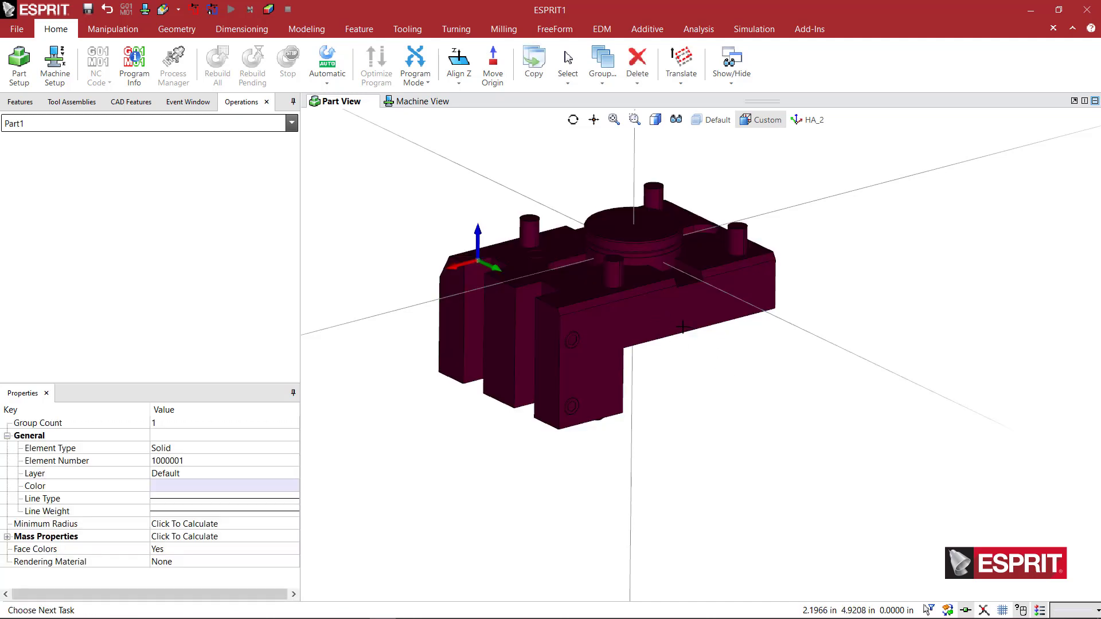
{"action": "left_click", "coordinate": [246, 488]}
{"action": "left_click", "coordinate": [282, 485]}
{"action": "left_click", "coordinate": [490, 411]}
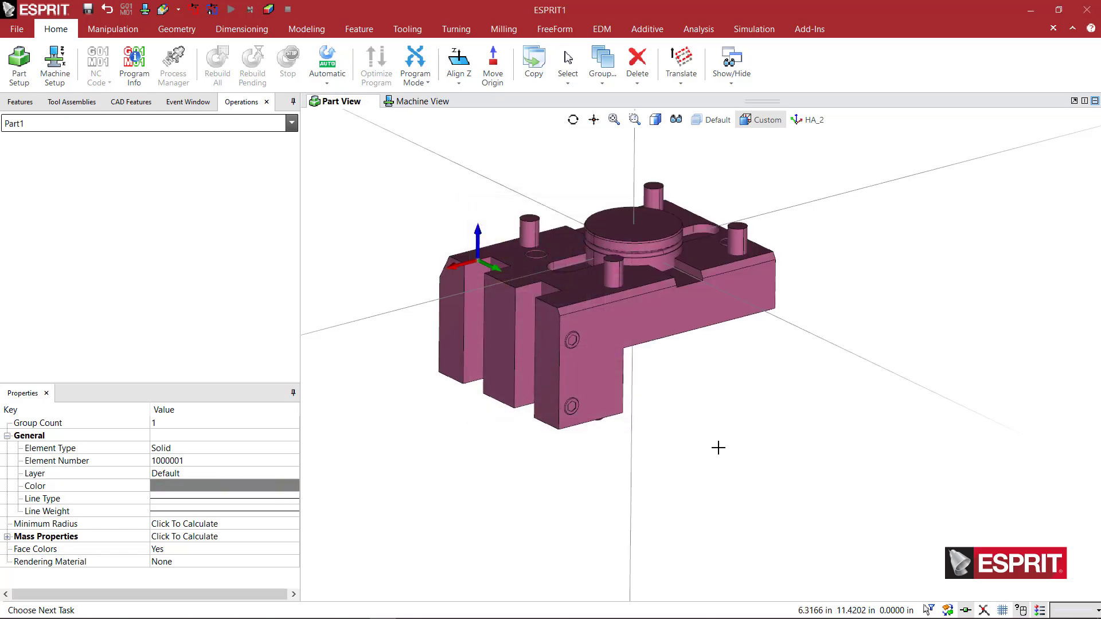
Select the M and T letter faces and start an attribute transformation.
{"action": "middle_click_drag", "start_coordinate": [717, 448], "coordinate": [847, 388]}
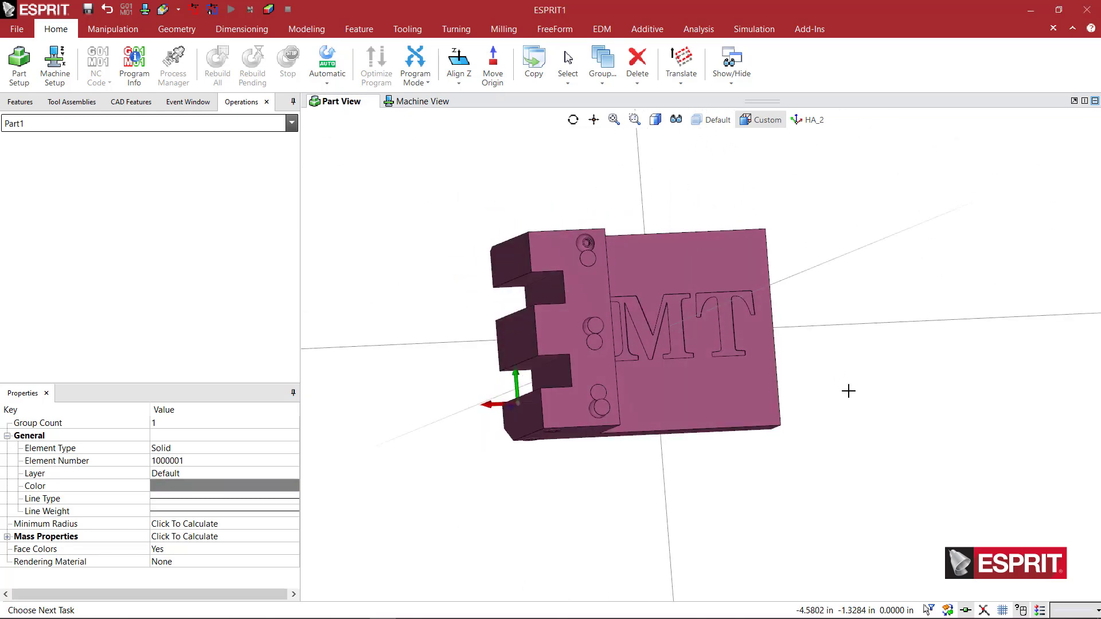
{"action": "left_click", "coordinate": [848, 388]}
{"action": "scroll", "coordinate": [643, 334], "scroll_direction": "up", "scroll_amount": 3}
{"action": "left_click", "coordinate": [645, 334]}
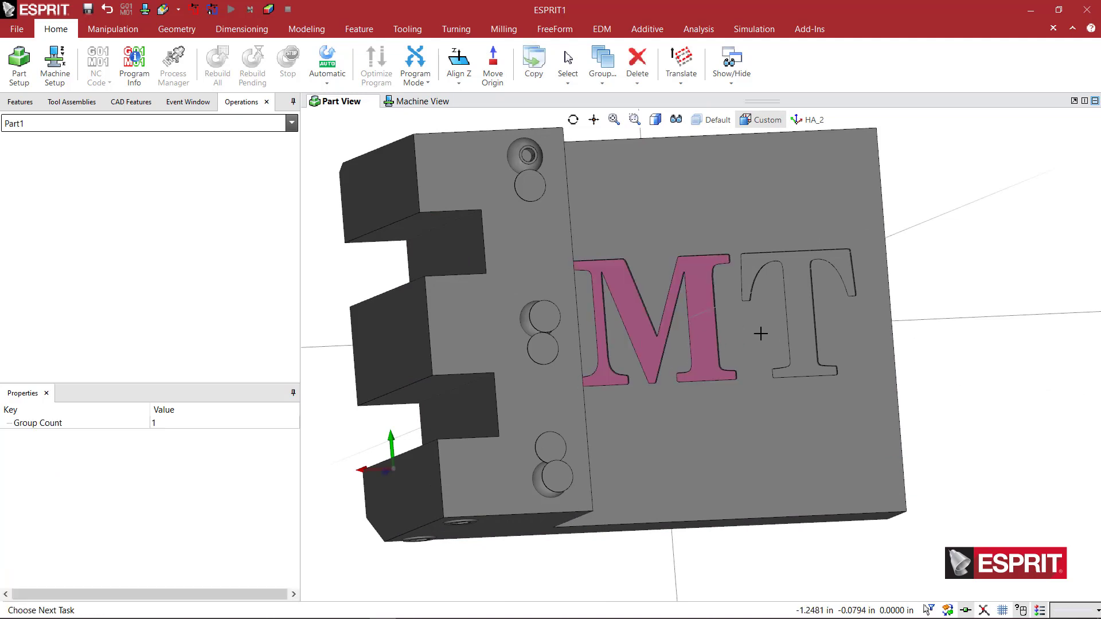
{"action": "left_click", "coordinate": [802, 341]}
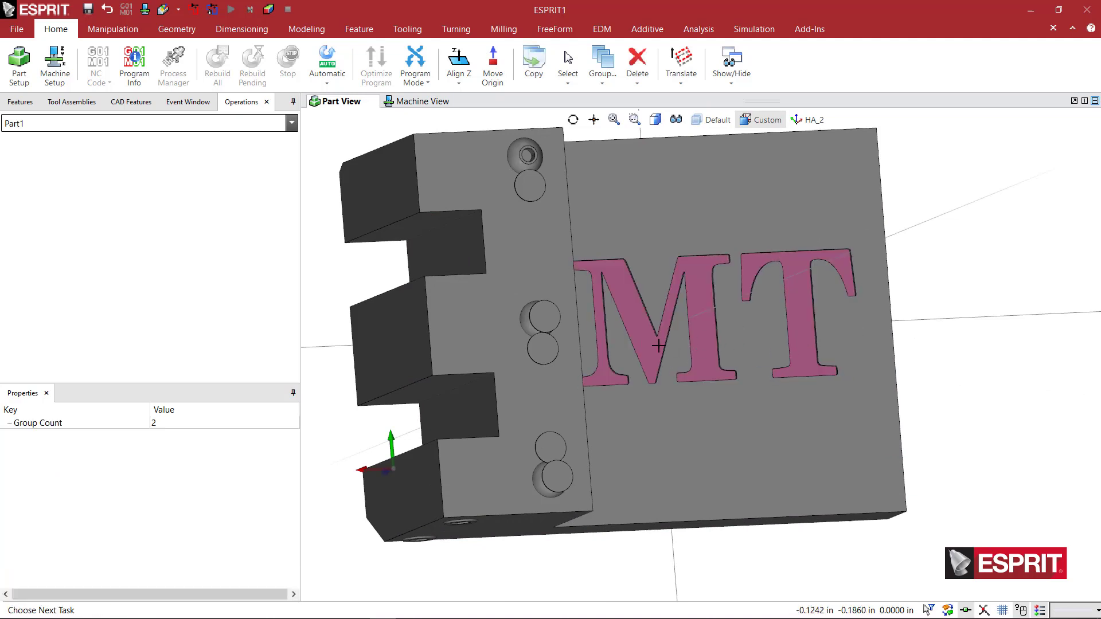
{"action": "right_click", "coordinate": [905, 299]}
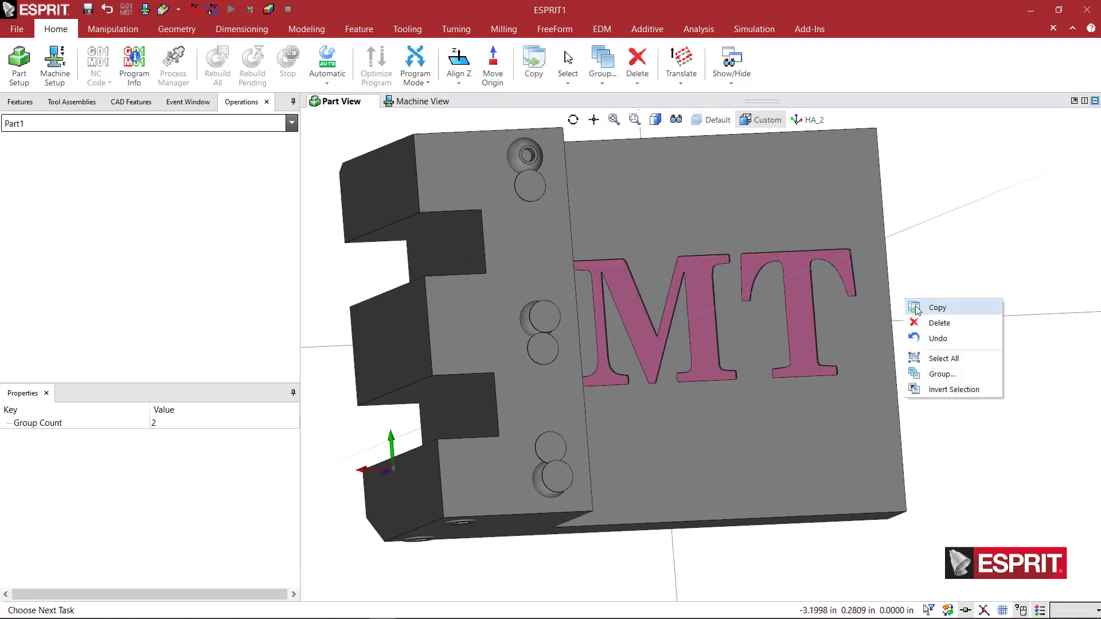
{"action": "left_click", "coordinate": [917, 308]}
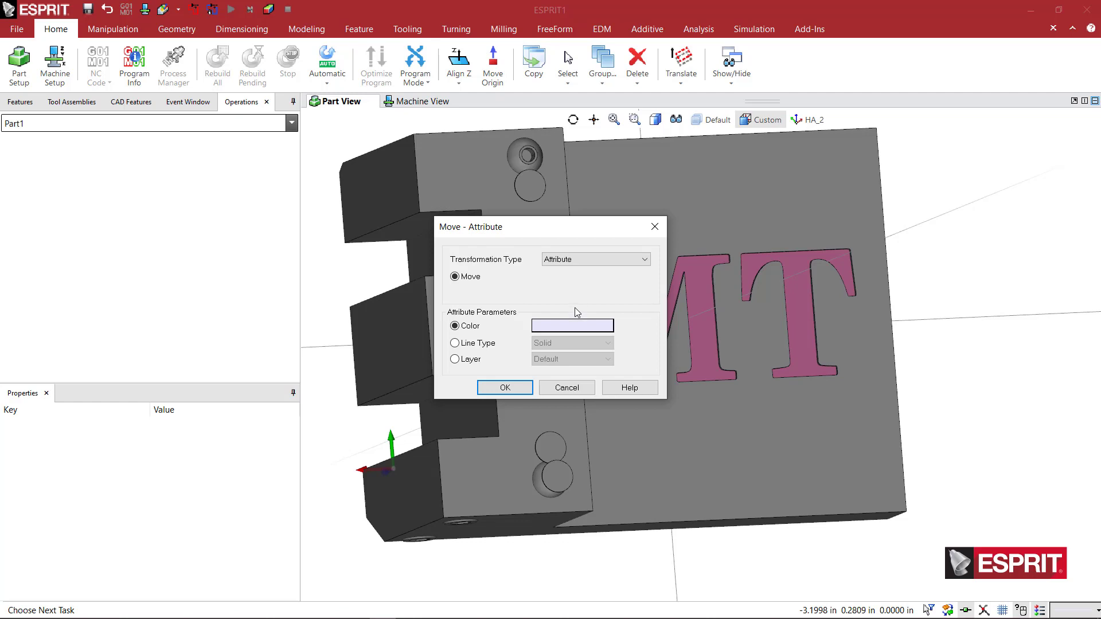
Set the letters' colour to yellow and apply the Attribute change.
{"action": "left_click", "coordinate": [573, 260]}
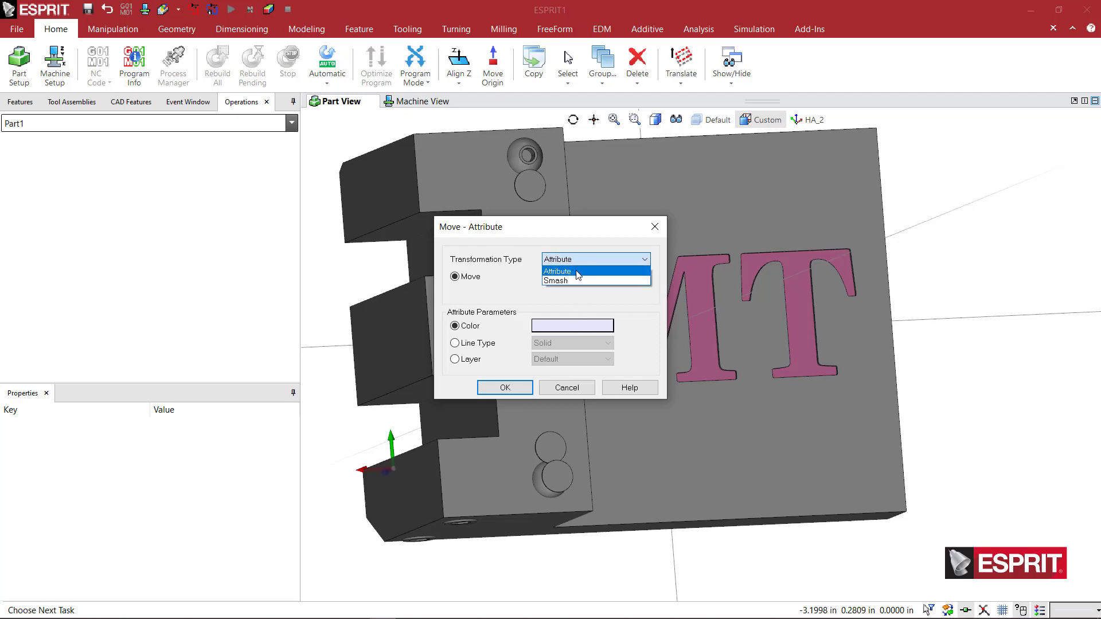
{"action": "left_click", "coordinate": [575, 272]}
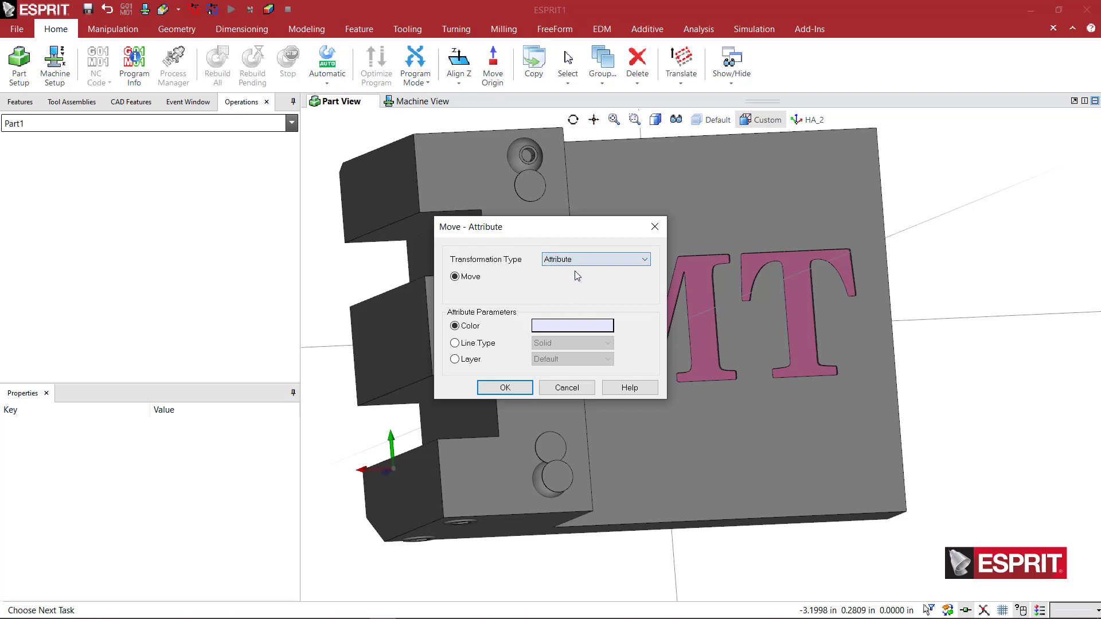
{"action": "left_click", "coordinate": [572, 325]}
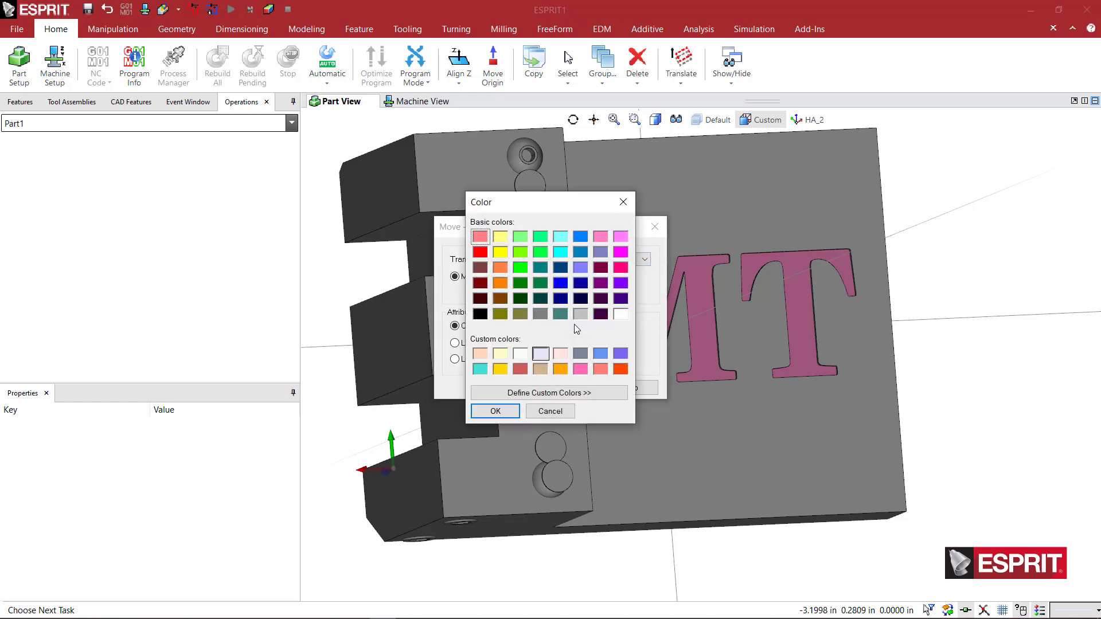
{"action": "left_click", "coordinate": [496, 411]}
{"action": "left_click", "coordinate": [506, 384]}
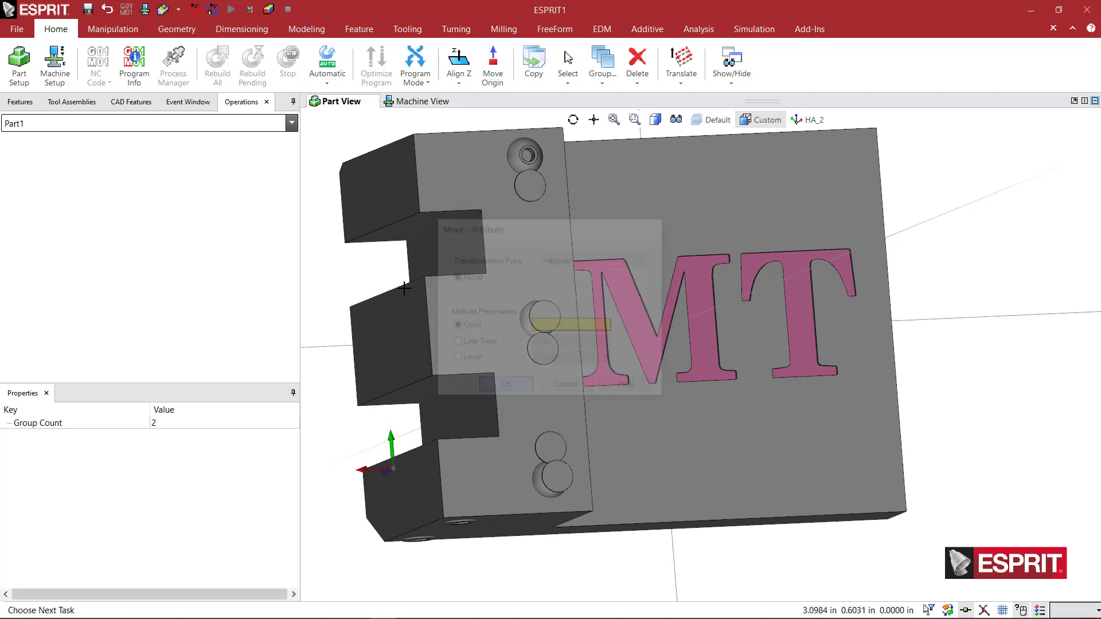
{"action": "middle_click_drag", "start_coordinate": [374, 263], "coordinate": [679, 390]}
{"action": "scroll", "coordinate": [724, 346], "scroll_direction": "down", "scroll_amount": 3}
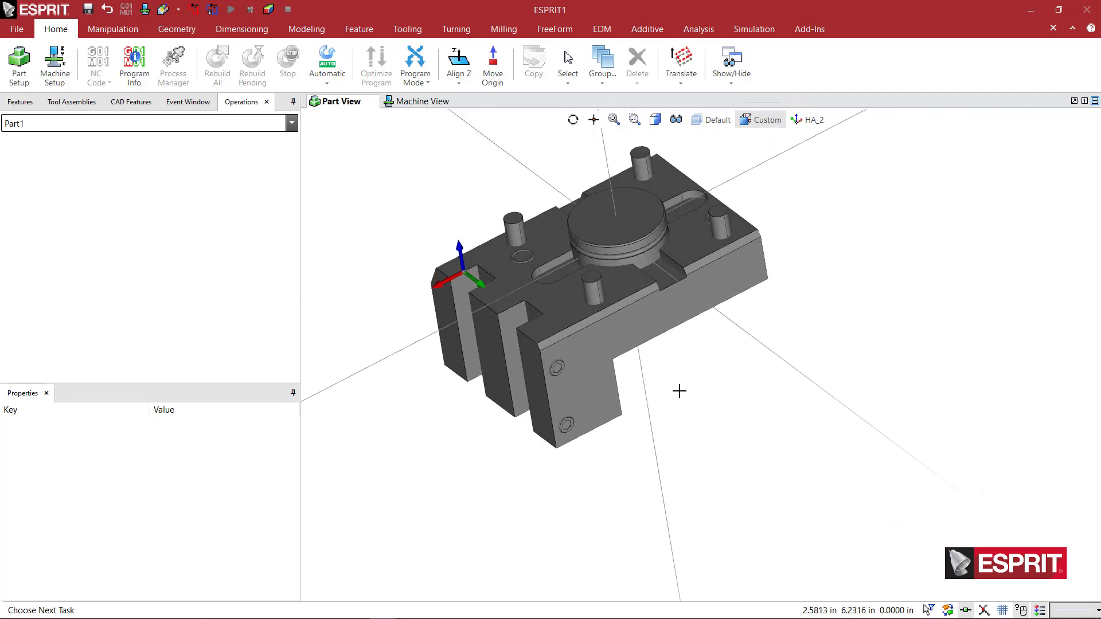
Start Save As and choose the Holder Files (*.gdml) file type.
{"action": "left_click", "coordinate": [16, 29]}
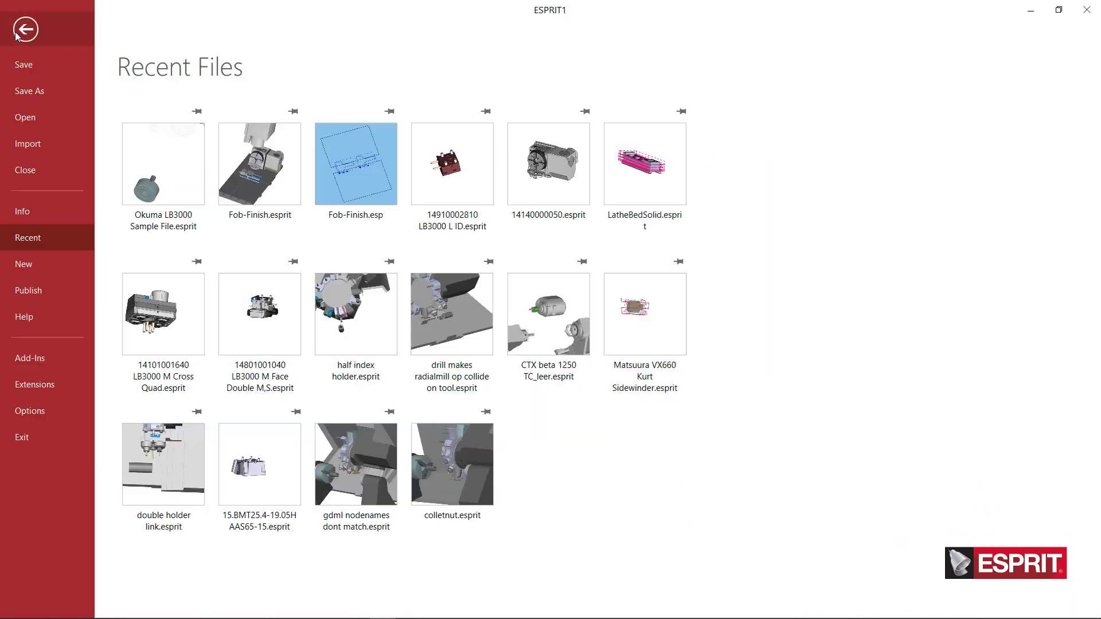
{"action": "left_click", "coordinate": [34, 90]}
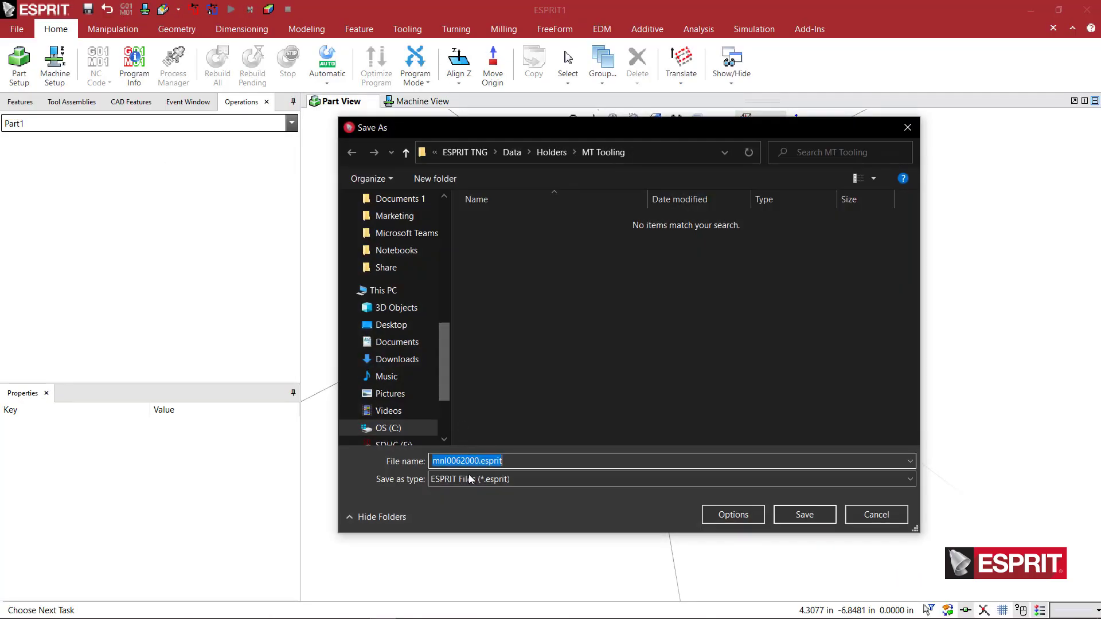
{"action": "left_click", "coordinate": [470, 480]}
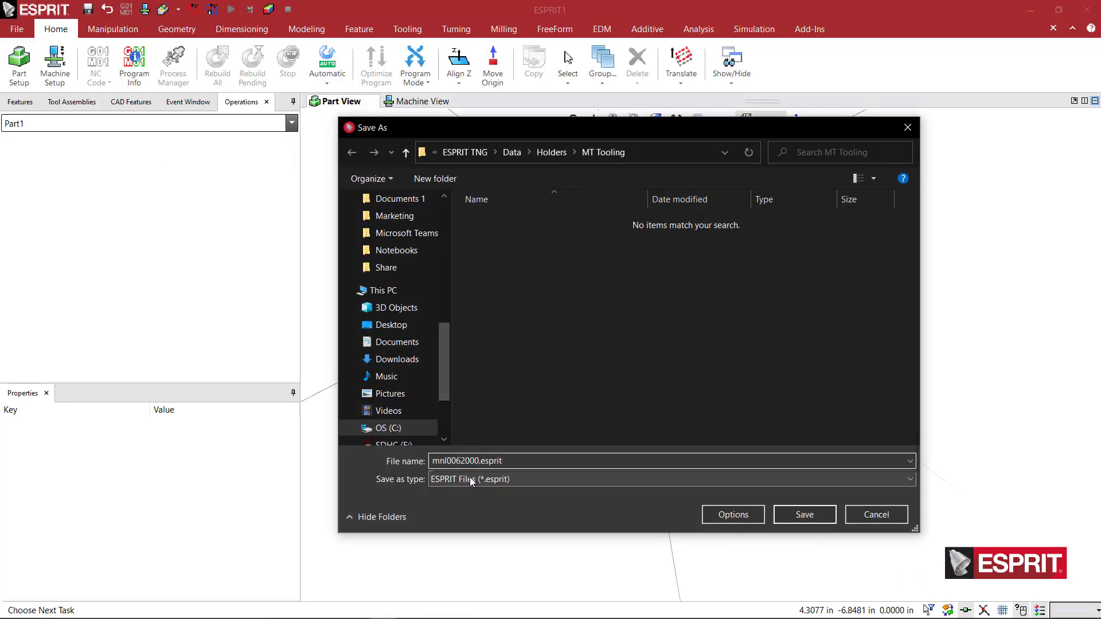
{"action": "left_click", "coordinate": [471, 481]}
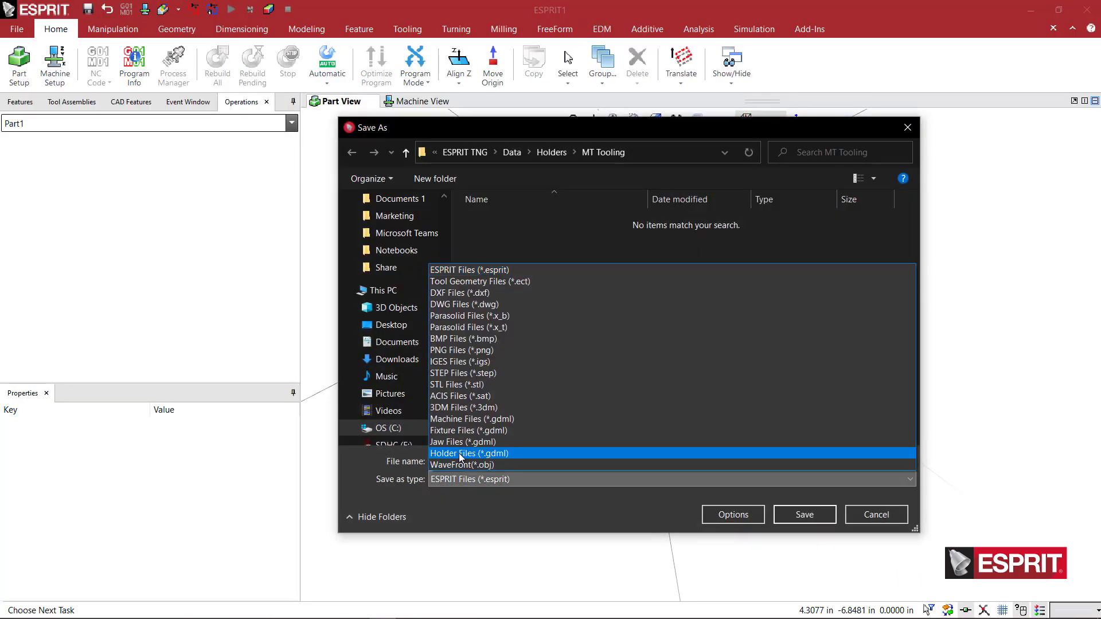
{"action": "left_click", "coordinate": [456, 454]}
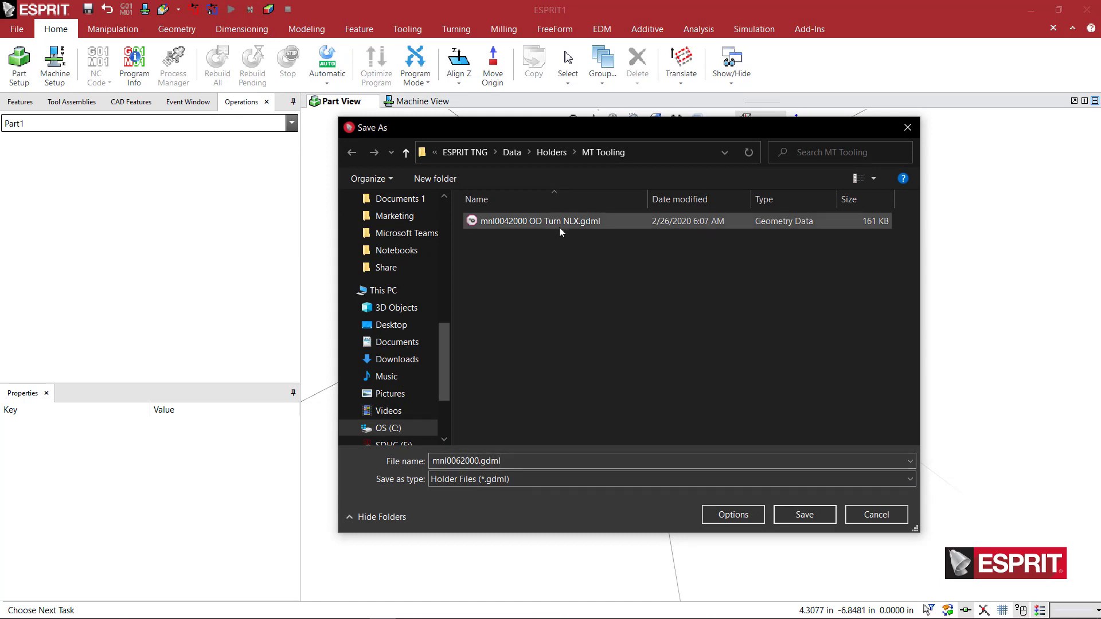
Add 'OD Turn Dual NLX 12-station' to the file name and save the holder file.
{"action": "double_click", "coordinate": [483, 461]}
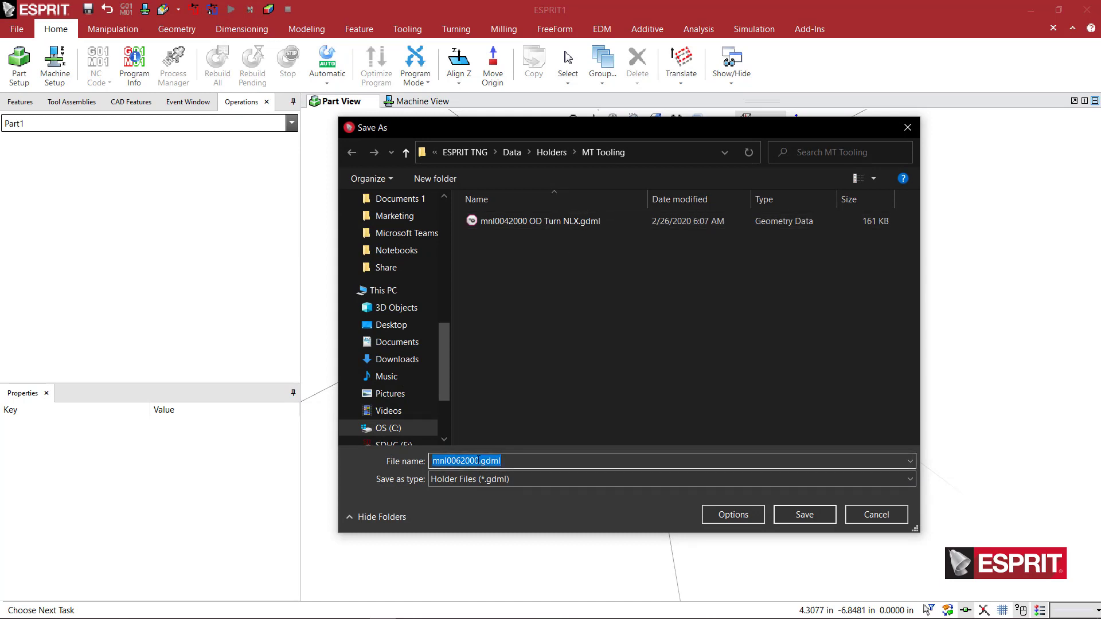
{"action": "left_click", "coordinate": [479, 461]}
{"action": "type", "text": "OD Tu"}
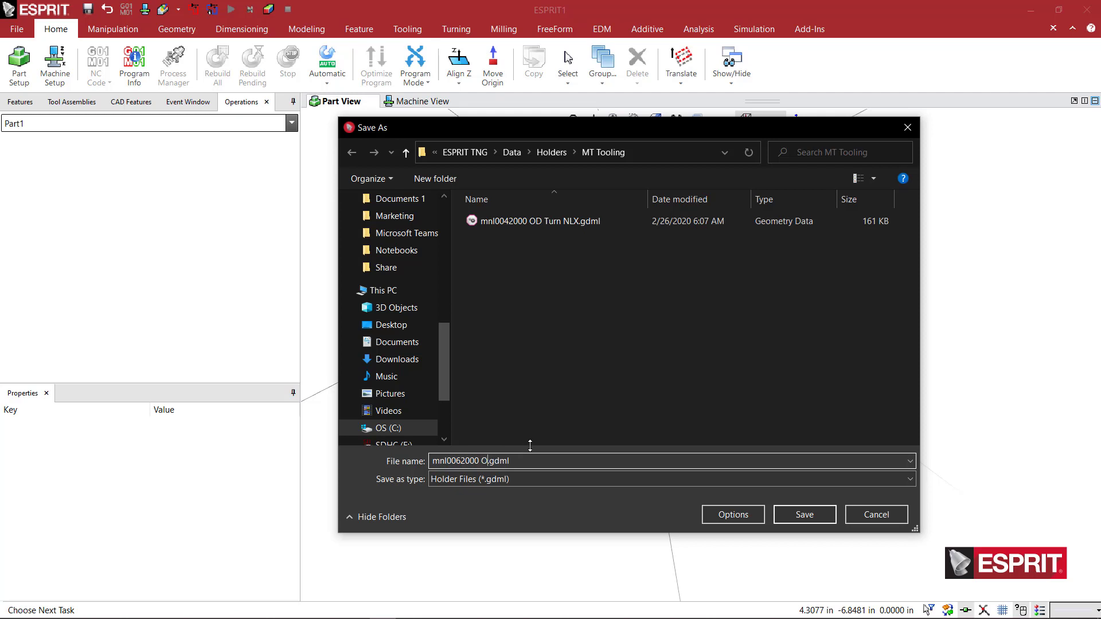
{"action": "type", "text": "rn Dou"}
{"action": "type", "text": "bl"}
{"action": "key", "text": "BackSpace"}
{"action": "key", "text": "BackSpace"}
{"action": "key", "text": "BackSpace"}
{"action": "key", "text": "BackSpace"}
{"action": "type", "text": "ual NLX 12-station"}
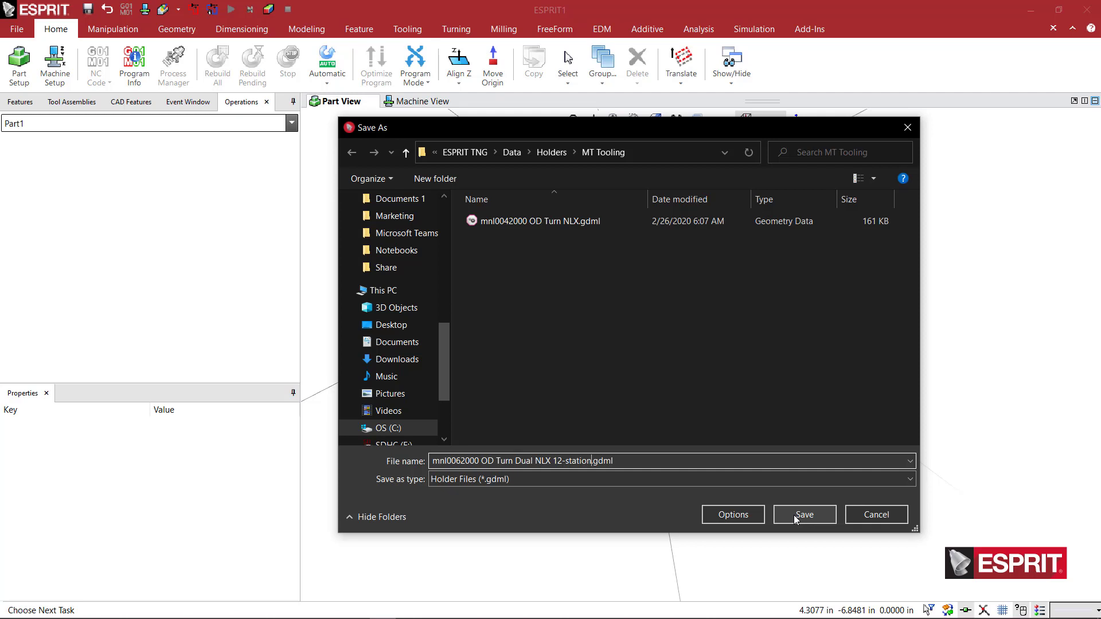
{"action": "left_click", "coordinate": [794, 515]}
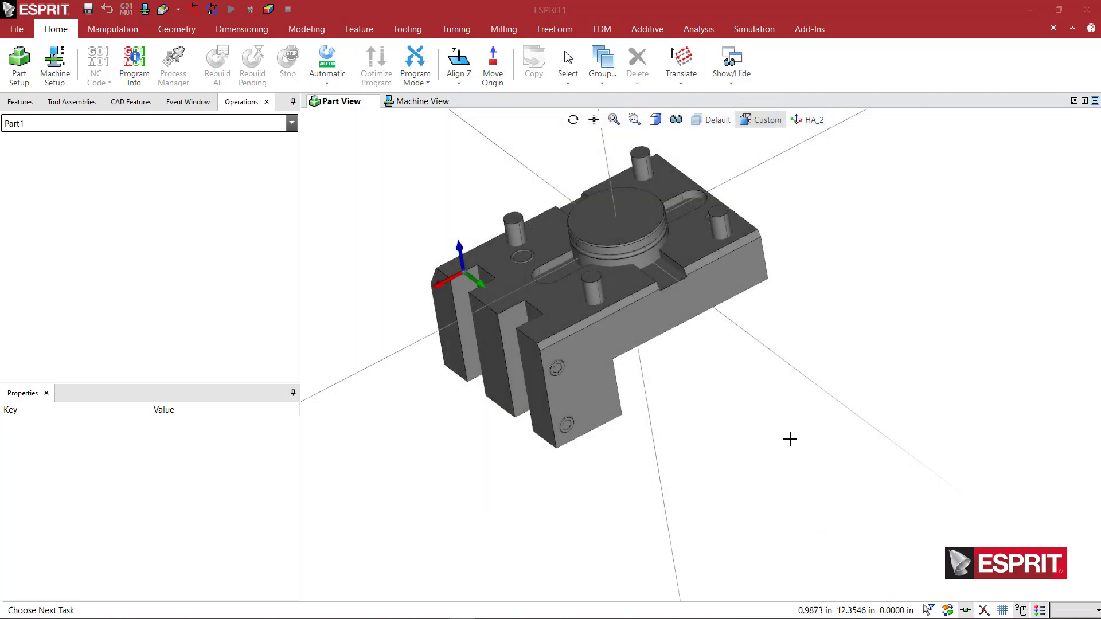
Load the DMGMORI NLX 1500 SY machine definition through Machine Setup.
{"action": "left_click", "coordinate": [423, 101]}
{"action": "left_click", "coordinate": [55, 63]}
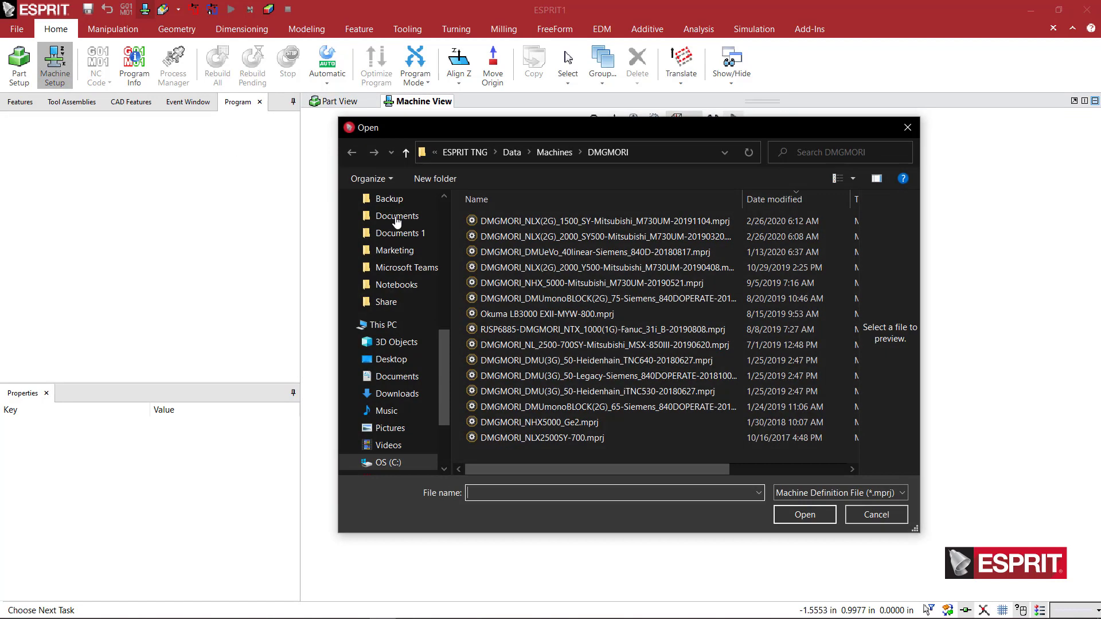
{"action": "left_click", "coordinate": [602, 221]}
{"action": "left_click", "coordinate": [804, 514]}
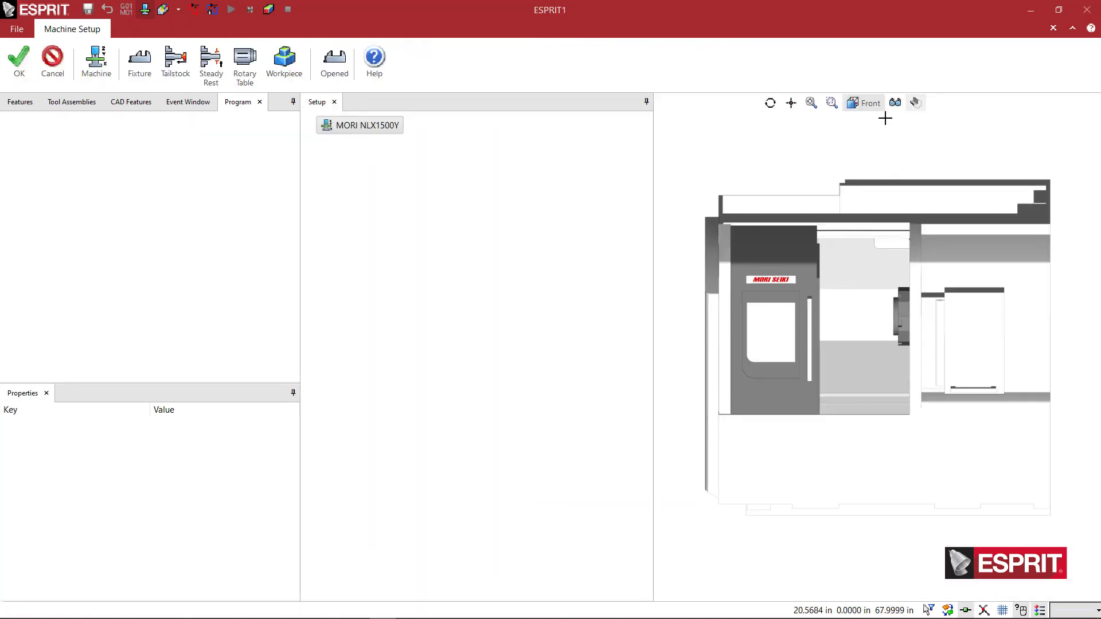
Set an isometric view zoomed on the chuck and turret, then accept the setup.
{"action": "left_click", "coordinate": [895, 103]}
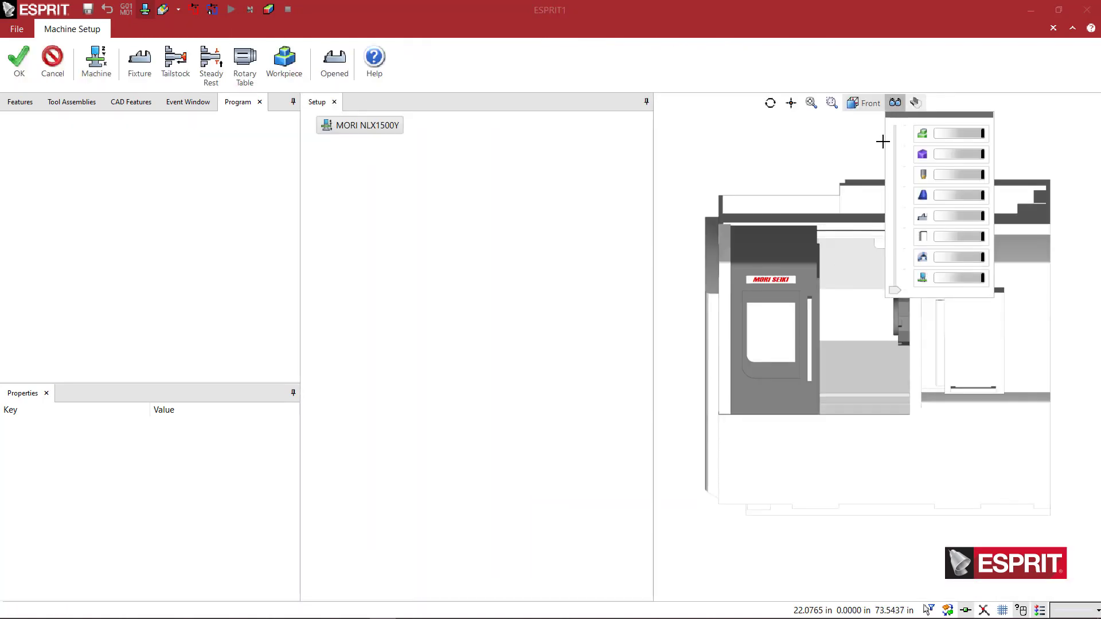
{"action": "left_click", "coordinate": [897, 277]}
{"action": "left_click_drag", "start_coordinate": [860, 364], "coordinate": [803, 344]}
{"action": "scroll", "coordinate": [797, 353], "scroll_direction": "up", "scroll_amount": 5}
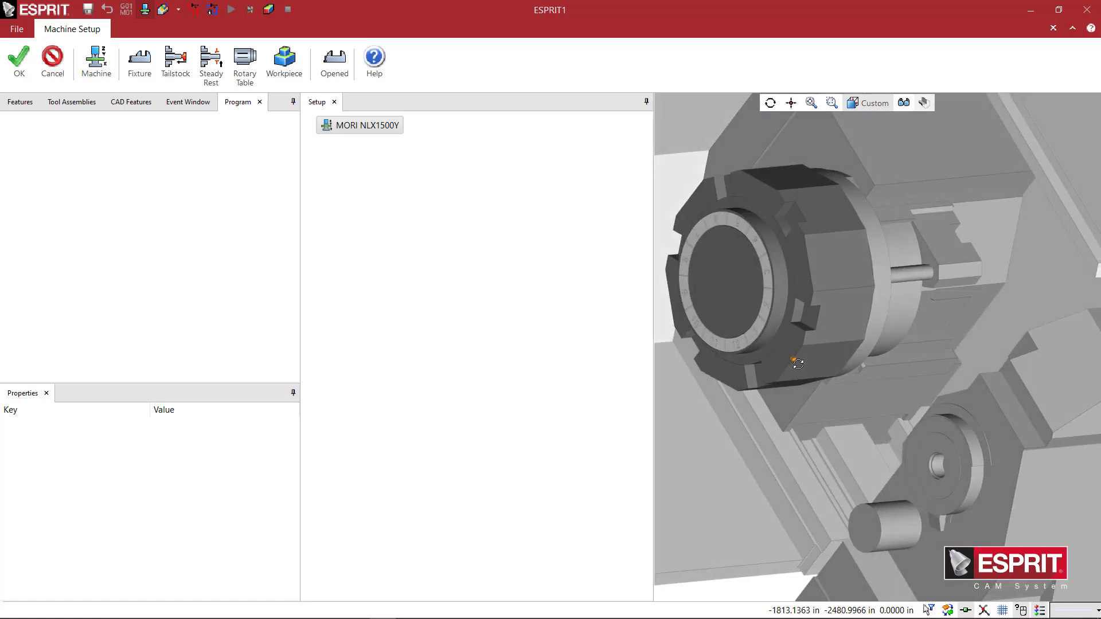
{"action": "left_click", "coordinate": [19, 62]}
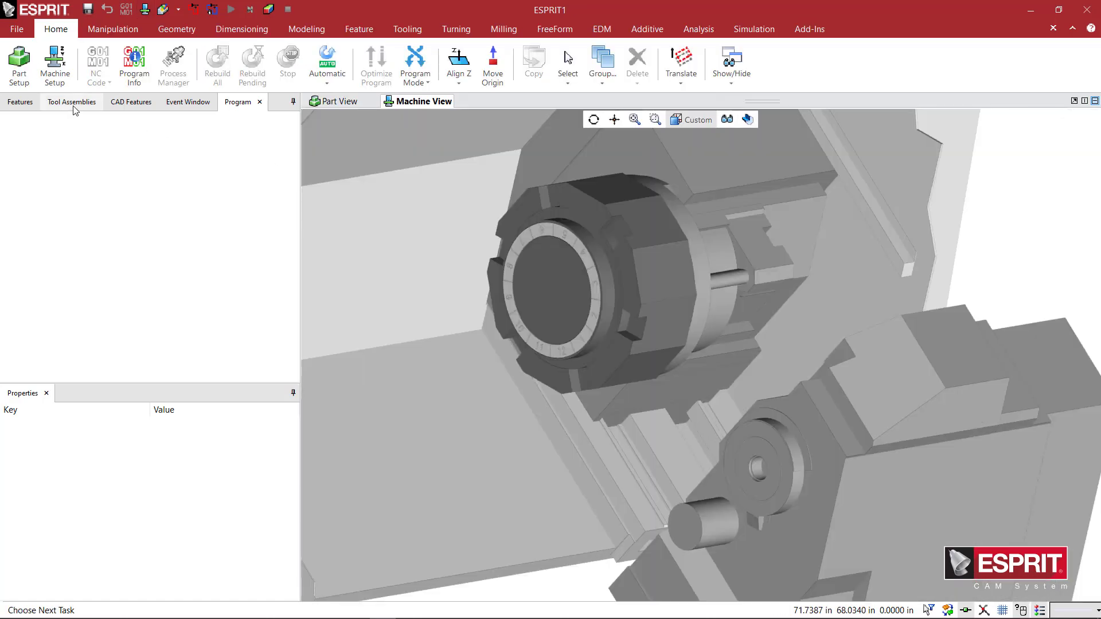
Load the mnl0062000 OD Turn Dual NLX 12-station .gdml holder onto Turret1 Station 1.
{"action": "left_click", "coordinate": [71, 102]}
{"action": "right_click", "coordinate": [78, 138]}
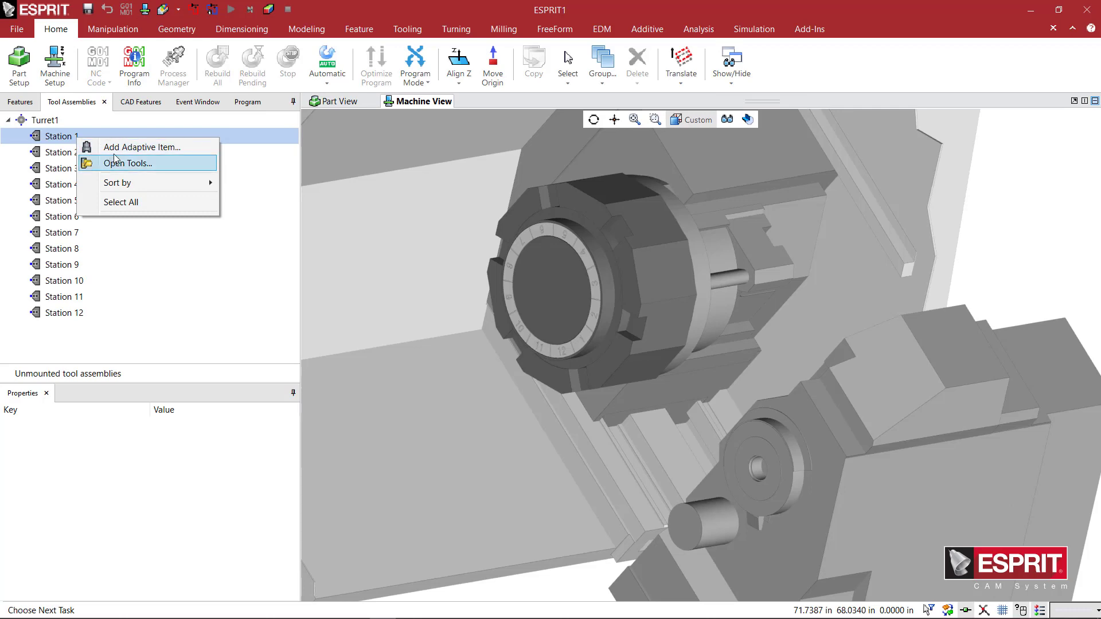
{"action": "left_click", "coordinate": [127, 163]}
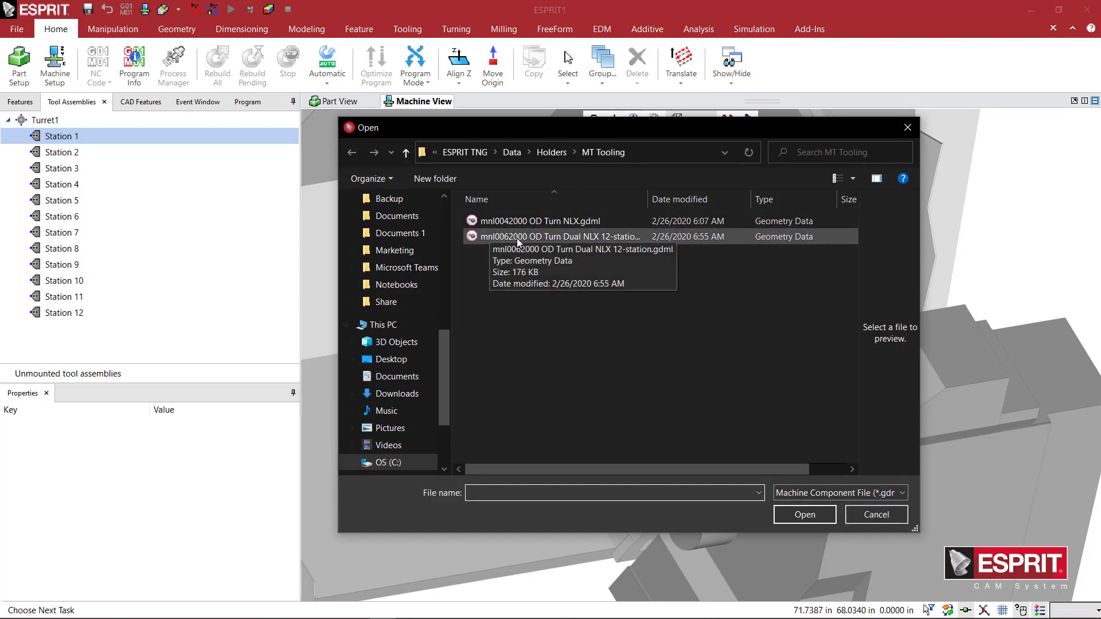
{"action": "left_click", "coordinate": [519, 237]}
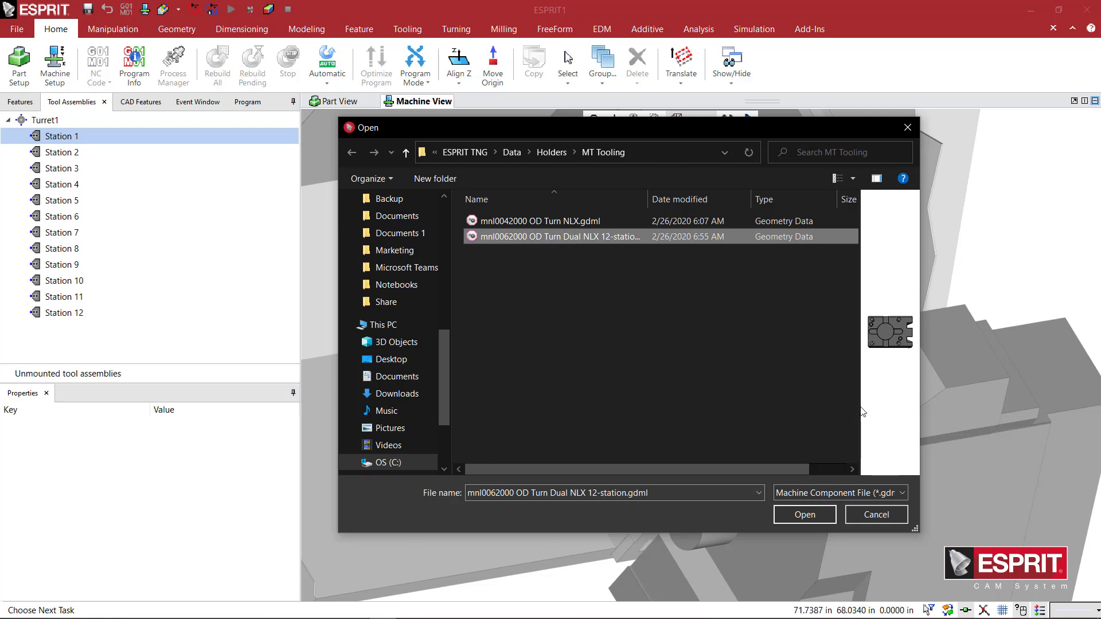
{"action": "left_click_drag", "start_coordinate": [862, 411], "coordinate": [774, 381]}
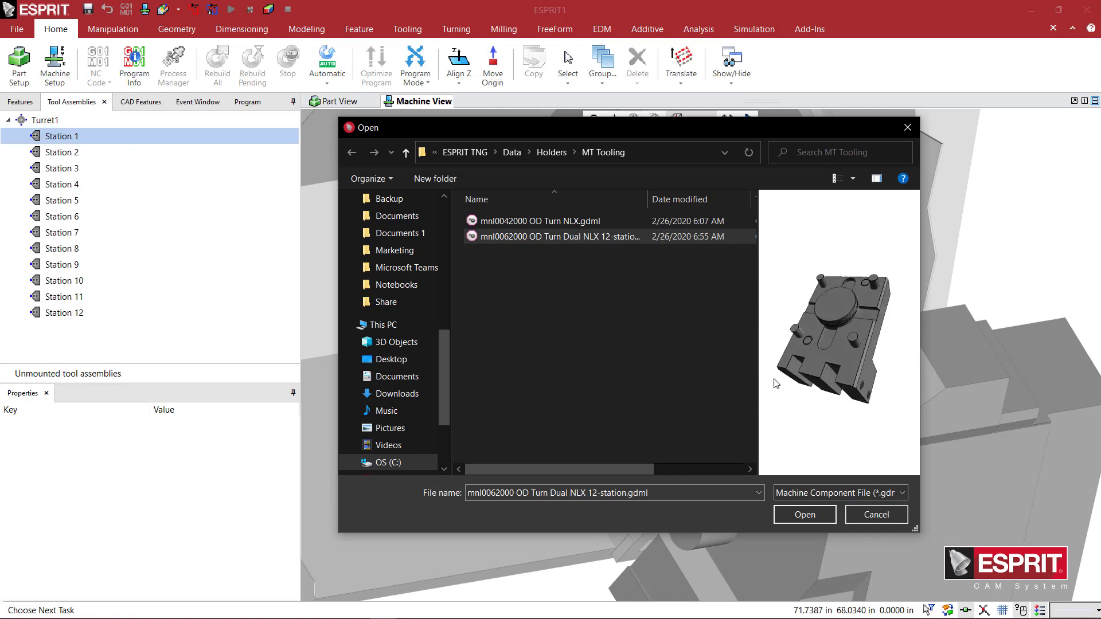
{"action": "left_click", "coordinate": [804, 515]}
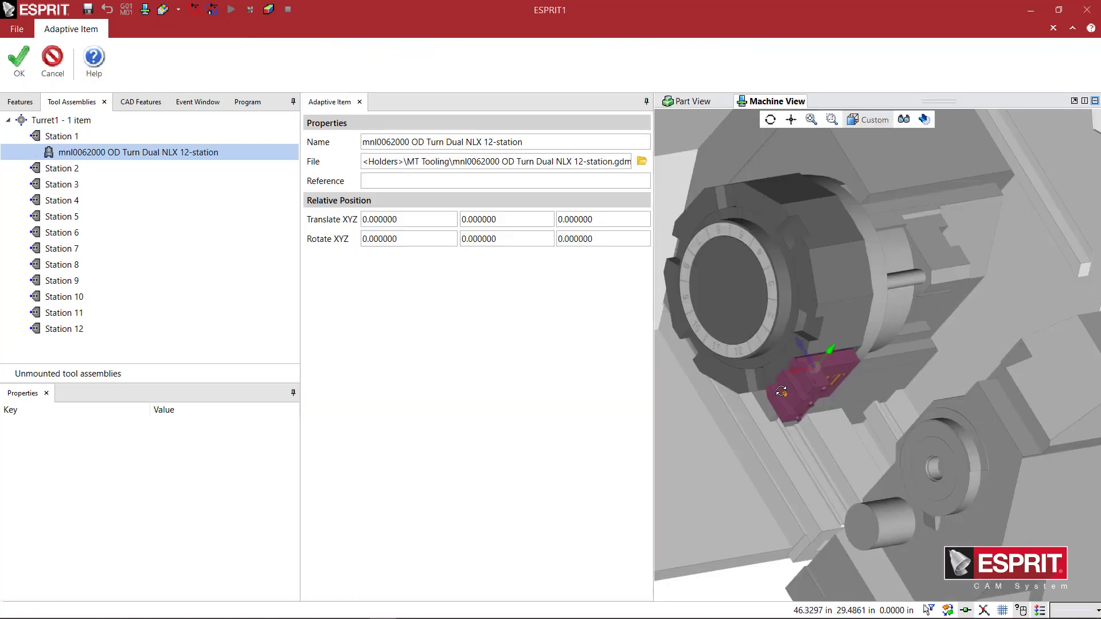
{"action": "mouse_move", "coordinate": [780, 390]}
{"action": "left_mouse_down"}
{"action": "mouse_move", "coordinate": [771, 401]}
{"action": "mouse_move", "coordinate": [765, 385]}
{"action": "mouse_move", "coordinate": [777, 422]}
{"action": "left_mouse_up"}
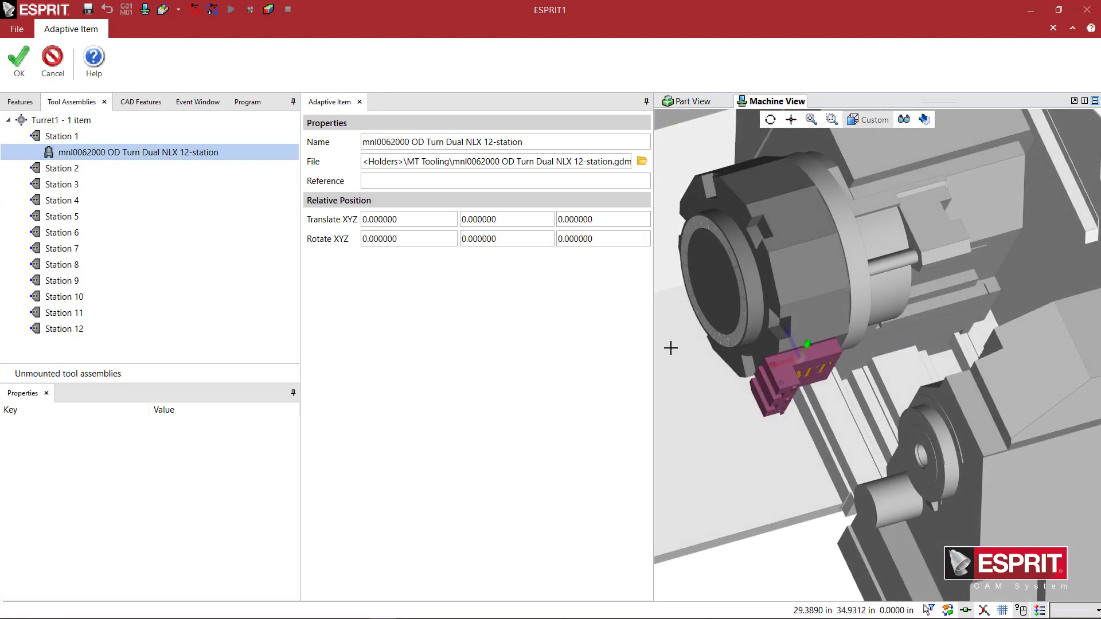
{"action": "left_click", "coordinate": [19, 57]}
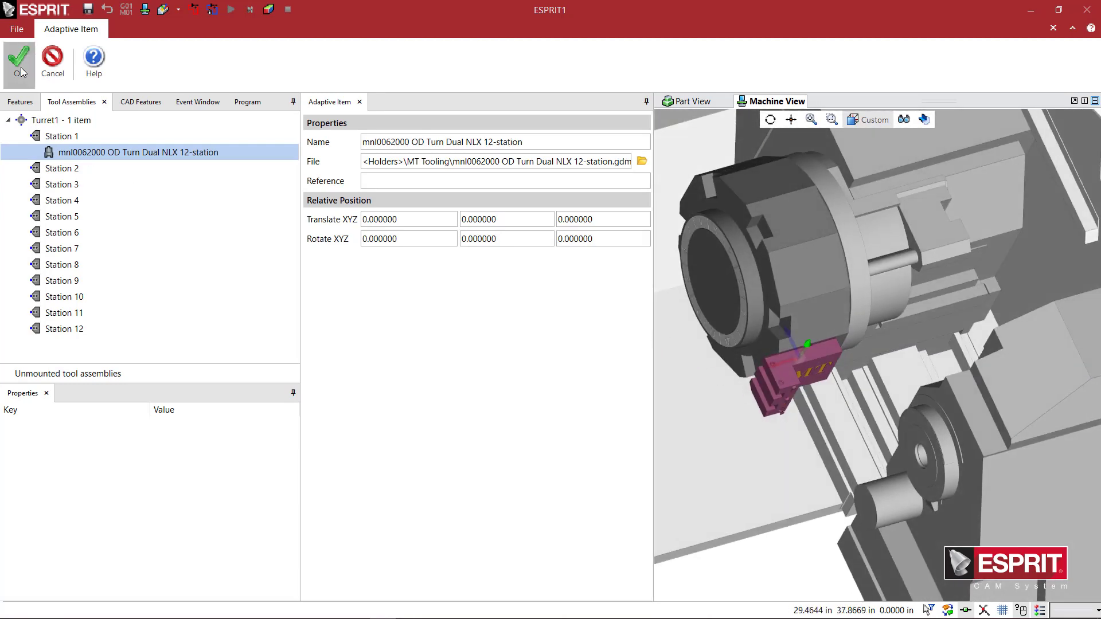
Add a turning tool to the station 1 dual OD holder, inspect its orientation, and accept it.
{"action": "right_click", "coordinate": [101, 158]}
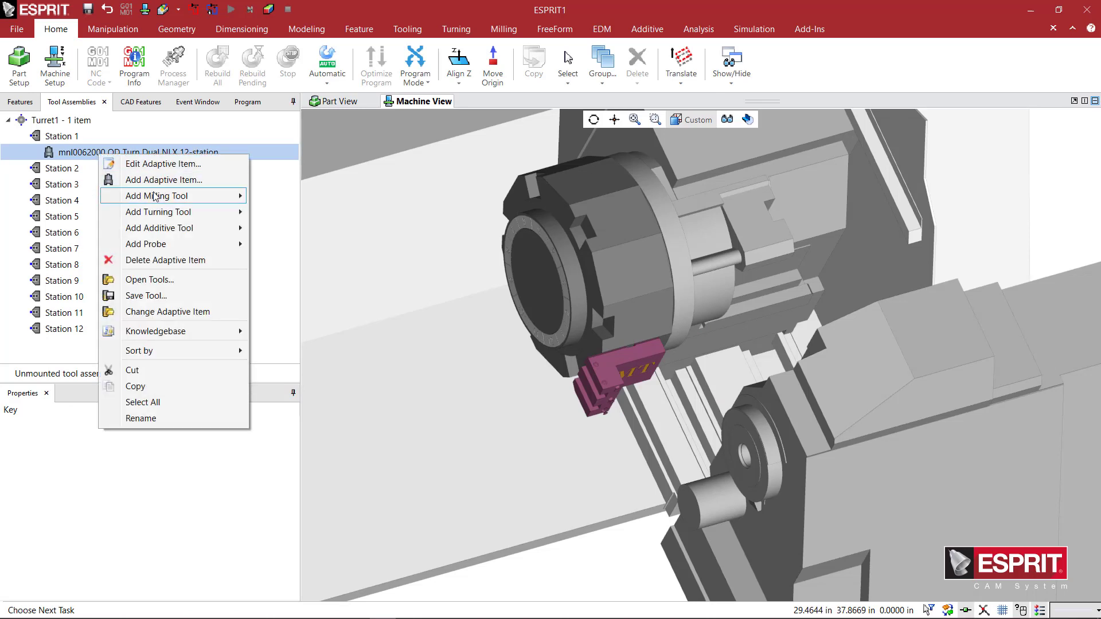
{"action": "mouse_move", "coordinate": [203, 213]}
{"action": "left_click", "coordinate": [281, 212]}
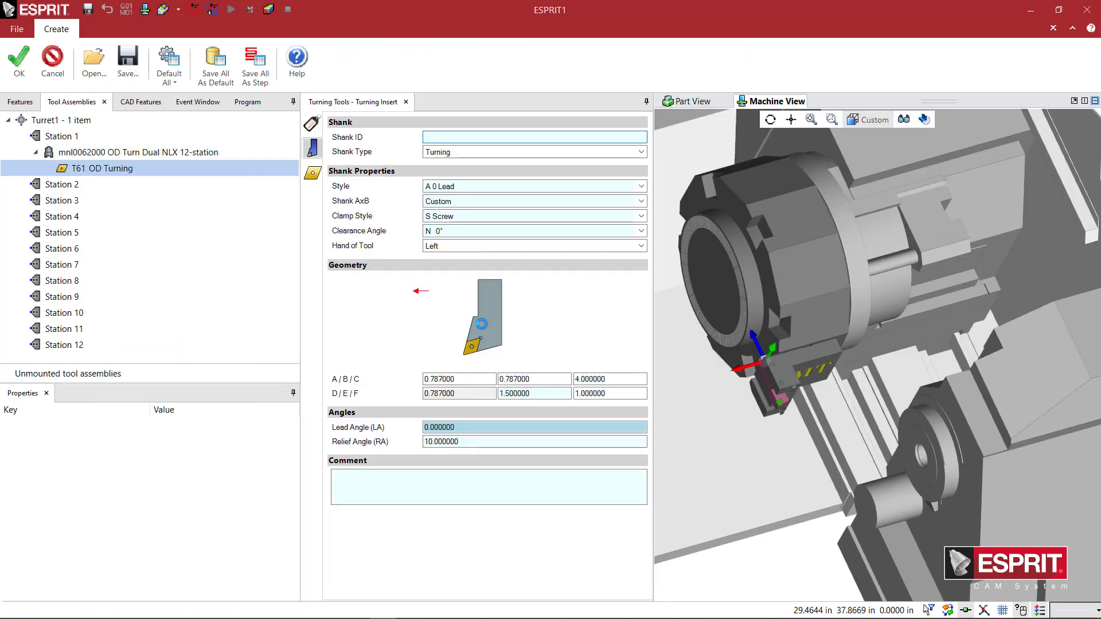
{"action": "scroll", "coordinate": [769, 424], "scroll_direction": "up", "scroll_amount": 10}
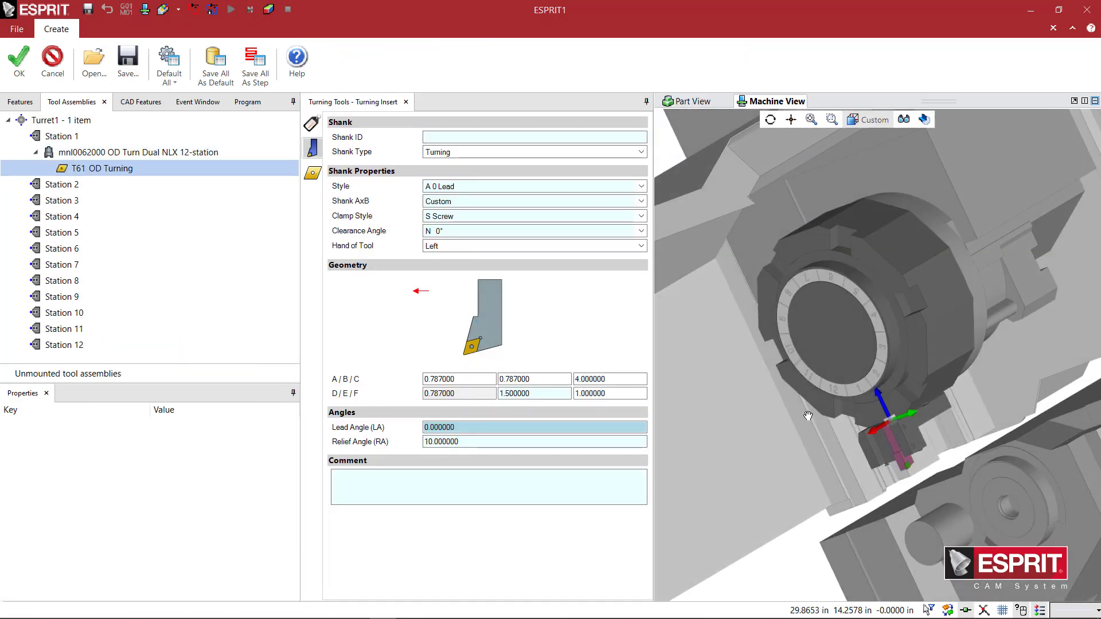
{"action": "middle_click_drag", "start_coordinate": [827, 404], "coordinate": [835, 369]}
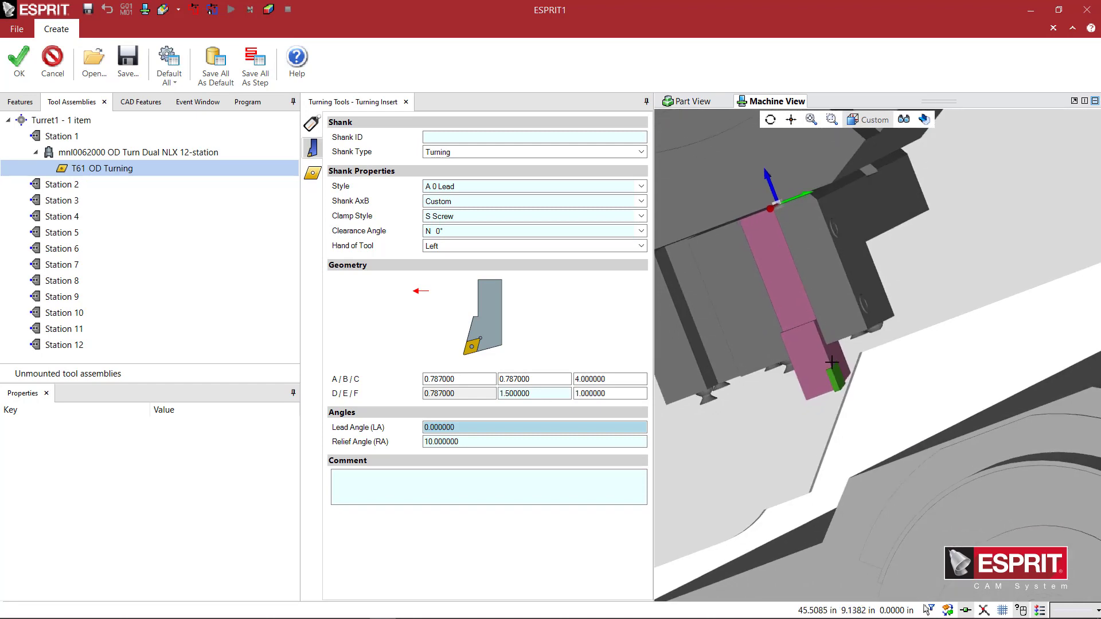
{"action": "middle_click_drag", "start_coordinate": [829, 332], "coordinate": [783, 270]}
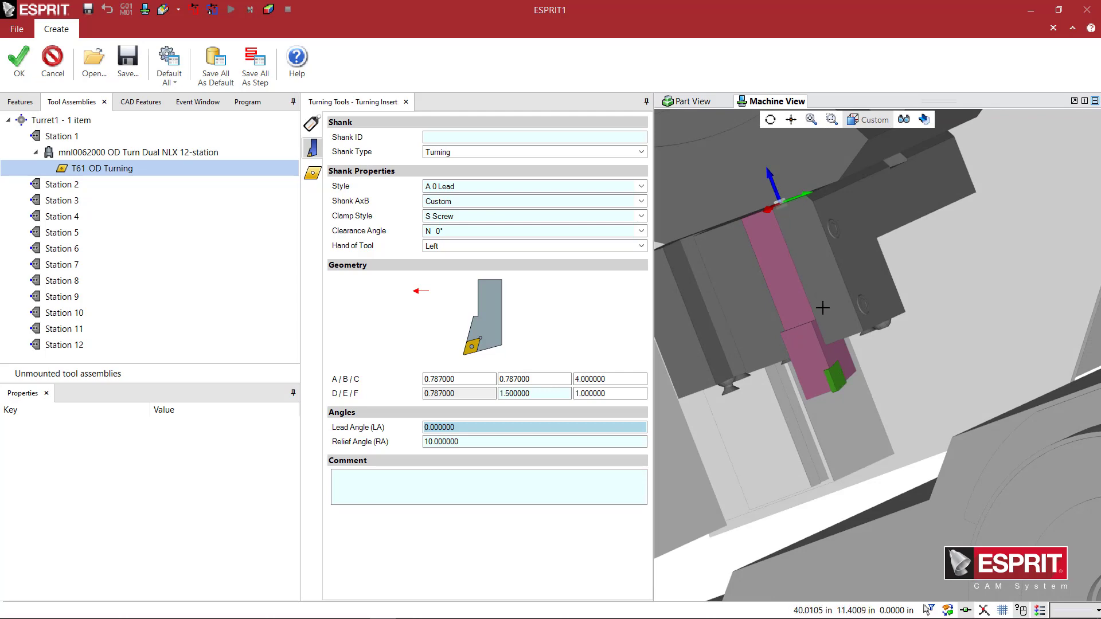
{"action": "mouse_move", "coordinate": [826, 311]}
{"action": "middle_mouse_down"}
{"action": "mouse_move", "coordinate": [832, 340]}
{"action": "mouse_move", "coordinate": [841, 323]}
{"action": "mouse_move", "coordinate": [824, 308]}
{"action": "middle_mouse_up"}
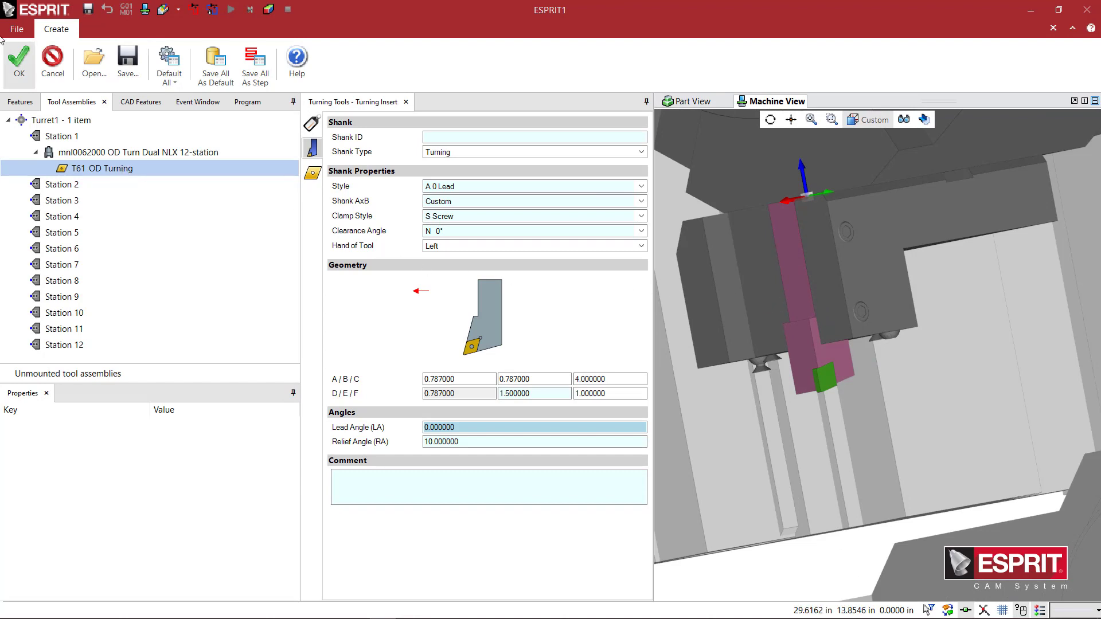
{"action": "key", "text": "Return"}
Change T61 OD Turning's Hand of Tool to Right.
{"action": "mouse_move", "coordinate": [112, 176]}
{"action": "left_mouse_down"}
{"action": "mouse_move", "coordinate": [112, 158]}
{"action": "mouse_move", "coordinate": [115, 186]}
{"action": "left_mouse_up"}
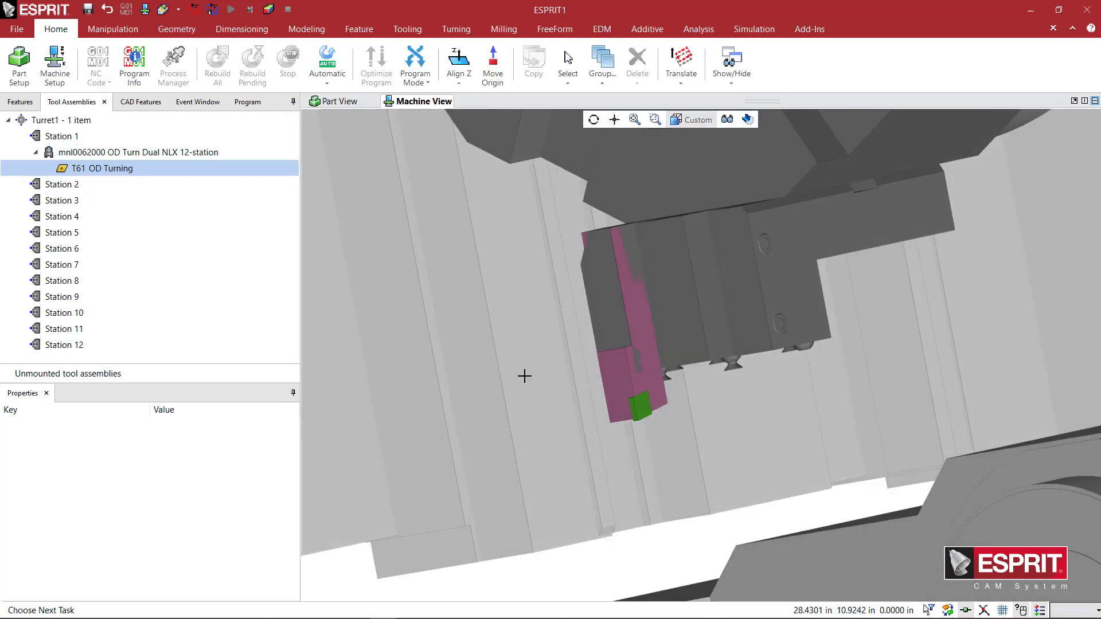
{"action": "double_click", "coordinate": [124, 170]}
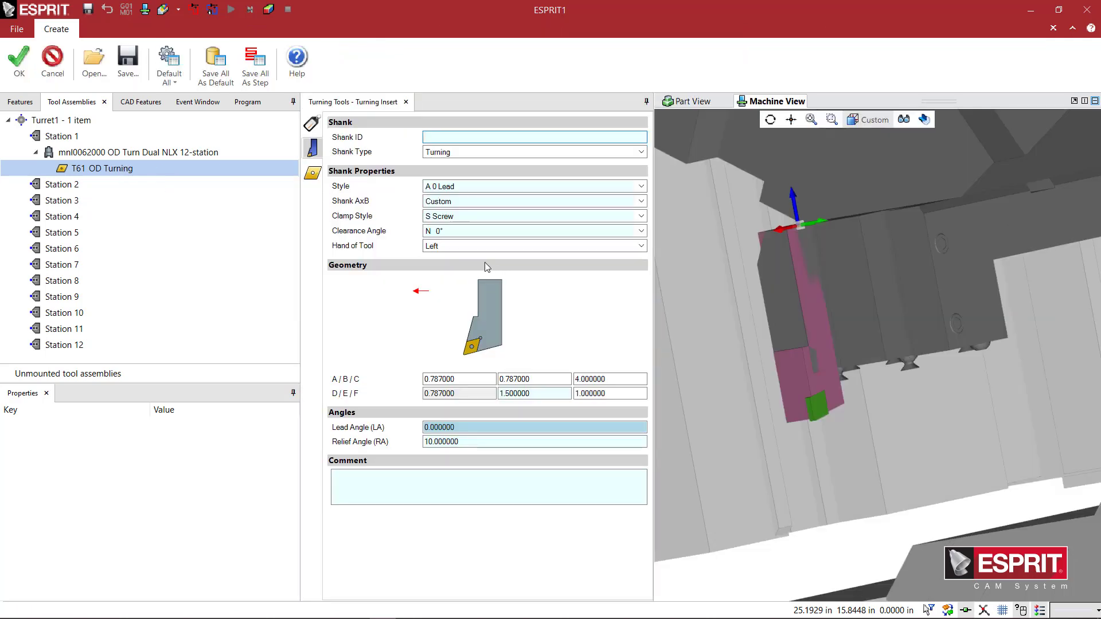
{"action": "left_click", "coordinate": [467, 246]}
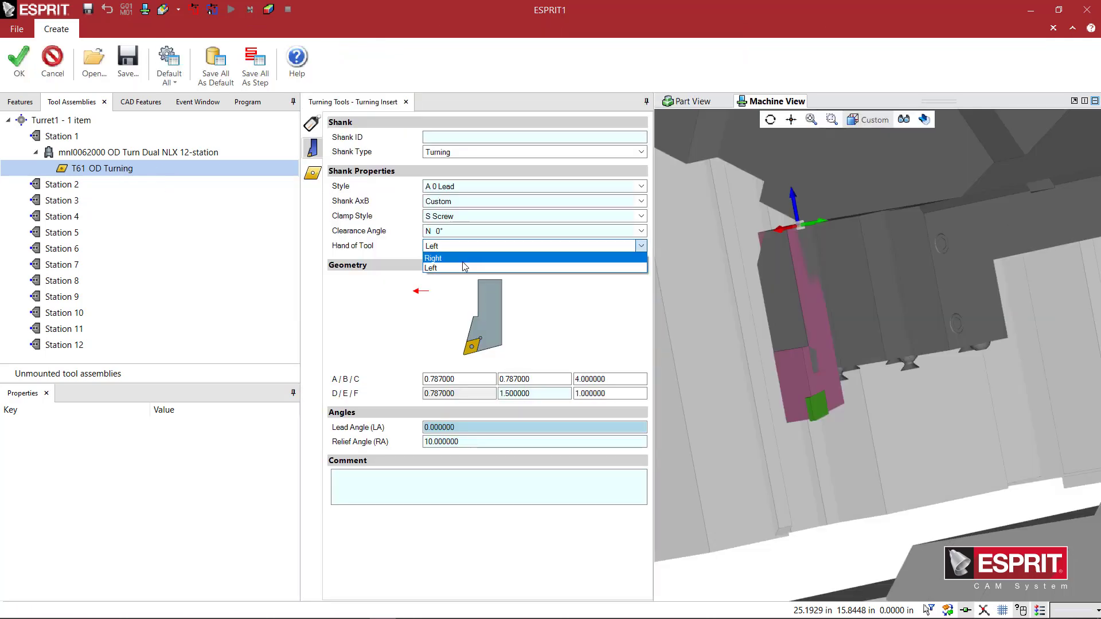
{"action": "left_click", "coordinate": [462, 267]}
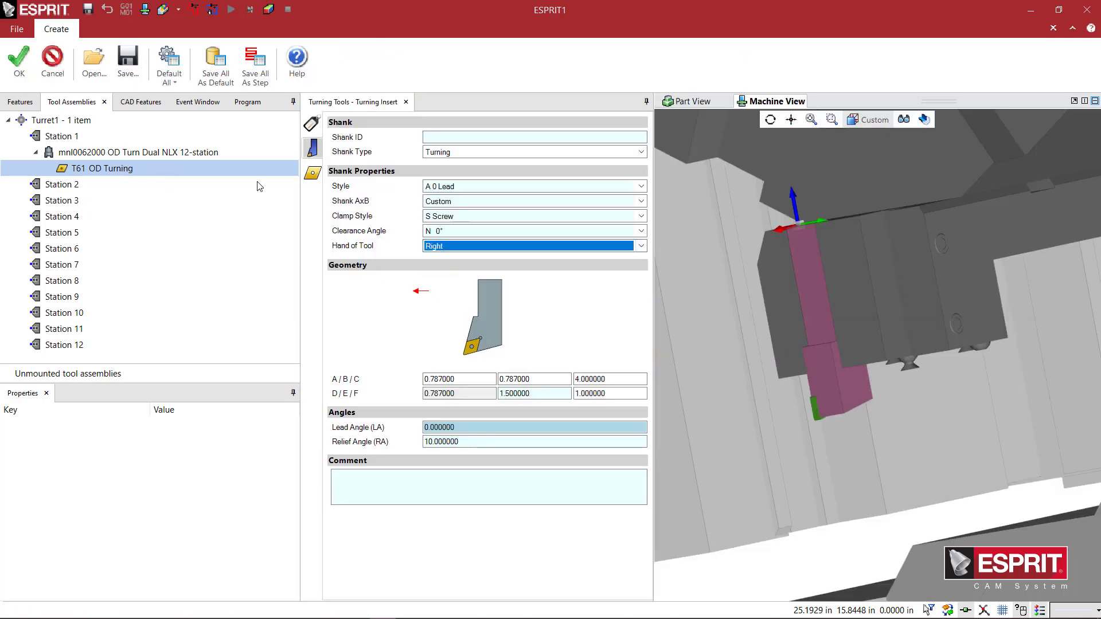
{"action": "left_click", "coordinate": [19, 66]}
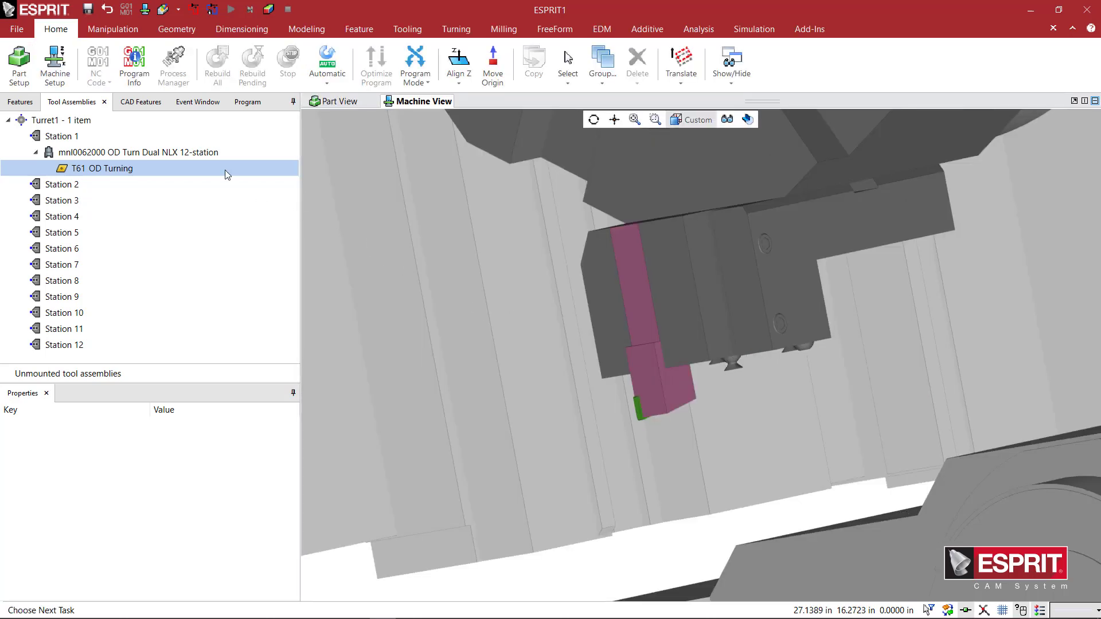
Add a Left-hand turning tool to the mnl0062000 dual holder.
{"action": "left_click", "coordinate": [189, 154]}
{"action": "right_click", "coordinate": [190, 155]}
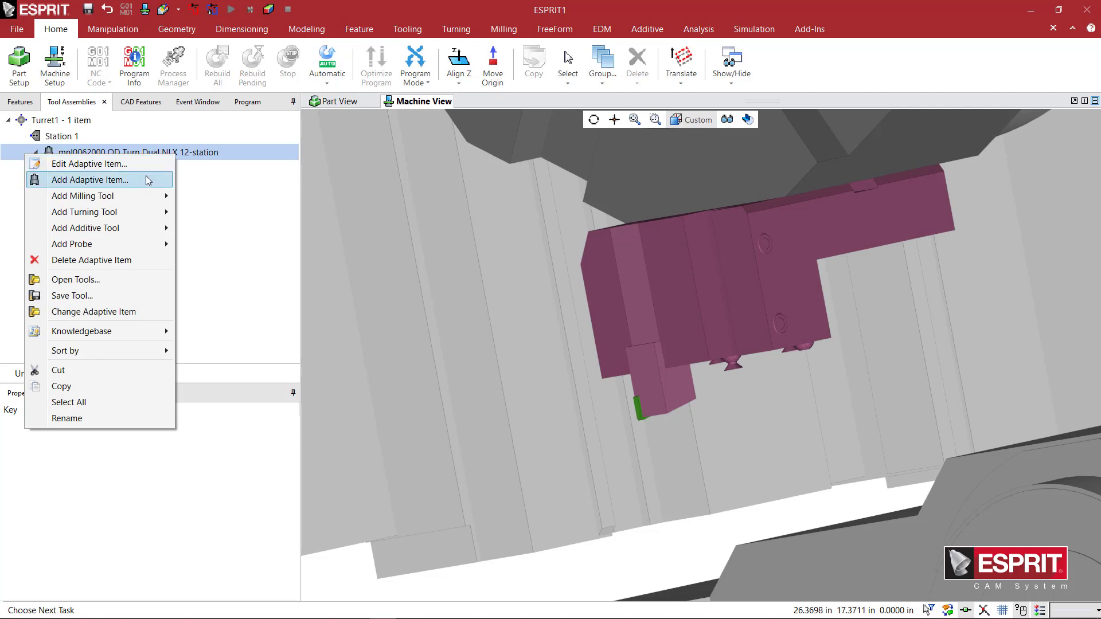
{"action": "left_click", "coordinate": [211, 213]}
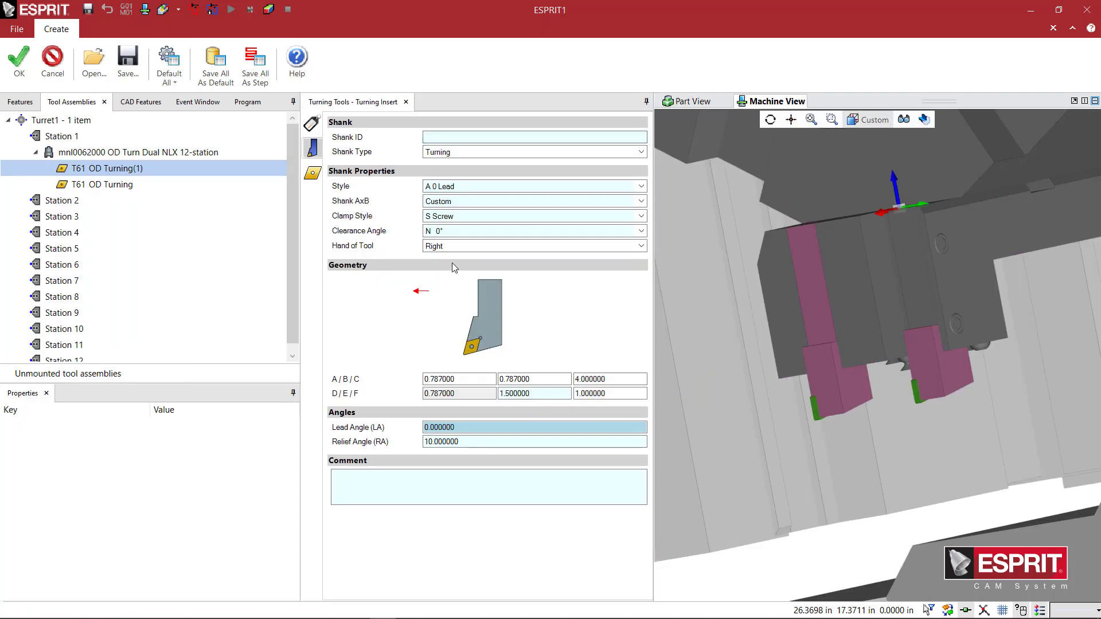
{"action": "left_click", "coordinate": [449, 246]}
{"action": "left_click", "coordinate": [449, 258]}
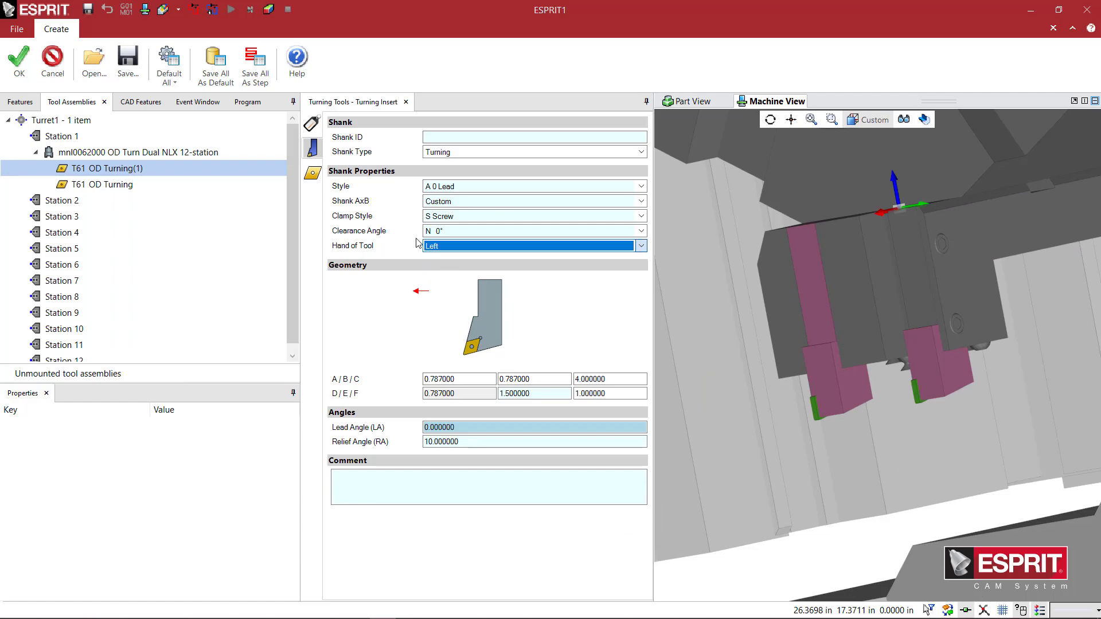
{"action": "left_click", "coordinate": [18, 64]}
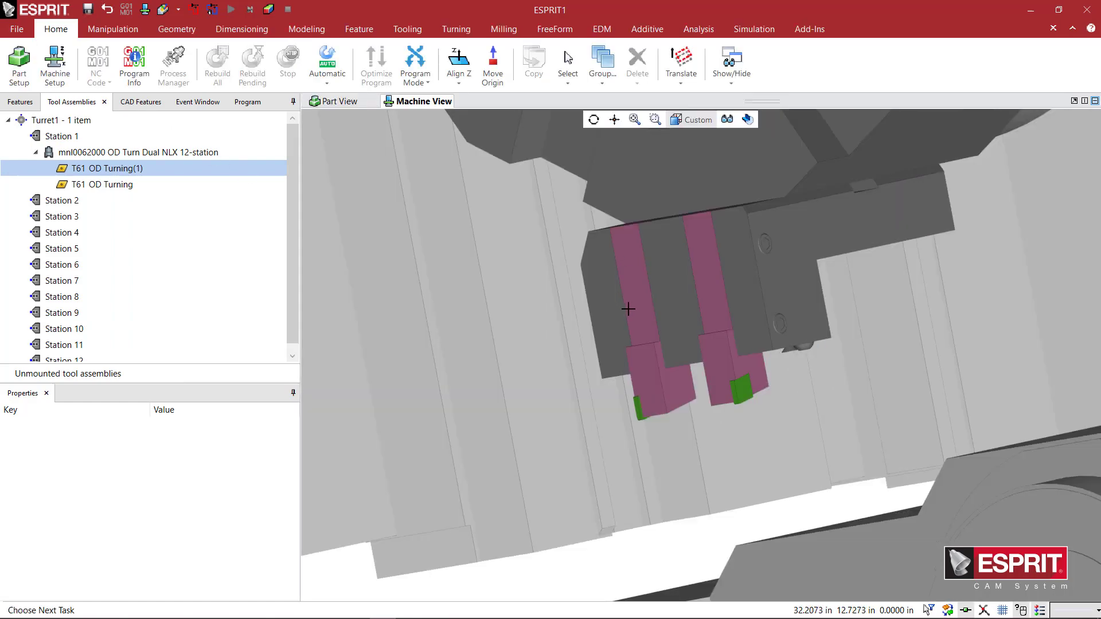
Orbit, pan and zoom the machine view to inspect both tools in the dual holder.
{"action": "mouse_move", "coordinate": [627, 308]}
{"action": "middle_mouse_down"}
{"action": "mouse_move", "coordinate": [659, 315]}
{"action": "mouse_move", "coordinate": [644, 307]}
{"action": "mouse_move", "coordinate": [642, 317]}
{"action": "middle_mouse_up"}
{"action": "scroll", "coordinate": [649, 358], "scroll_direction": "up", "scroll_amount": 6}
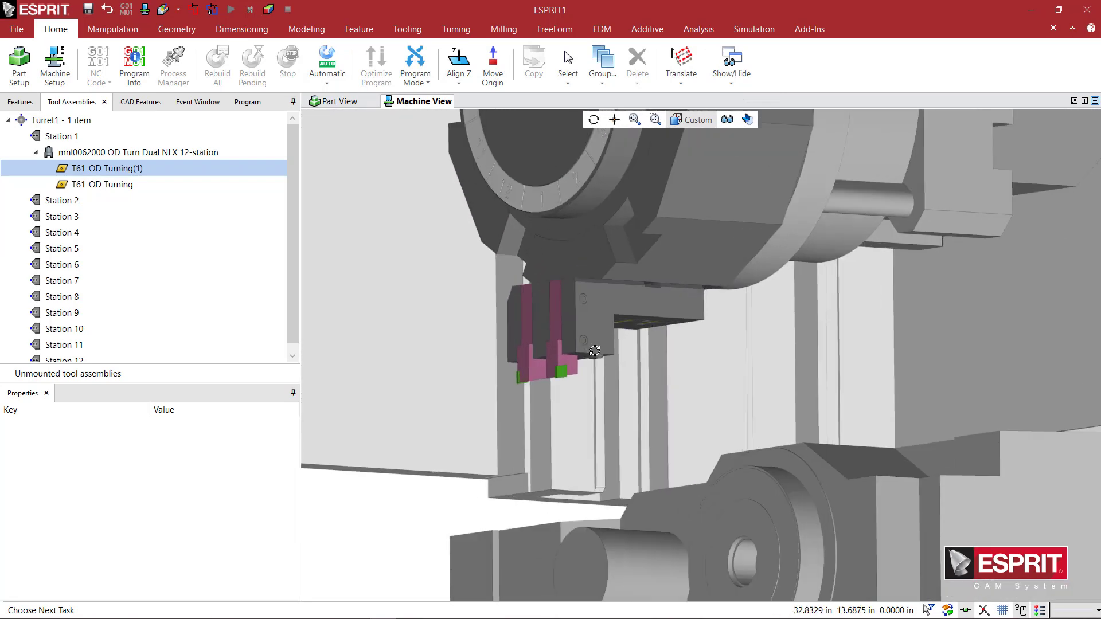
{"action": "scroll", "coordinate": [566, 373], "scroll_direction": "up", "scroll_amount": 3}
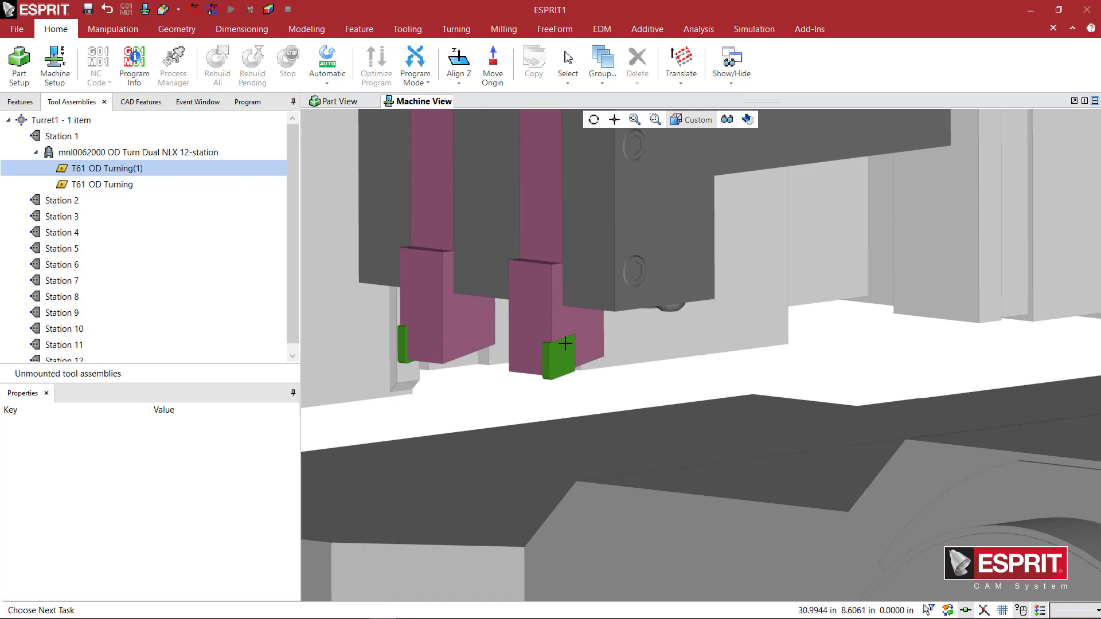
{"action": "middle_click_drag", "start_coordinate": [568, 325], "coordinate": [554, 304]}
{"action": "scroll", "coordinate": [554, 247], "scroll_direction": "down", "scroll_amount": 2}
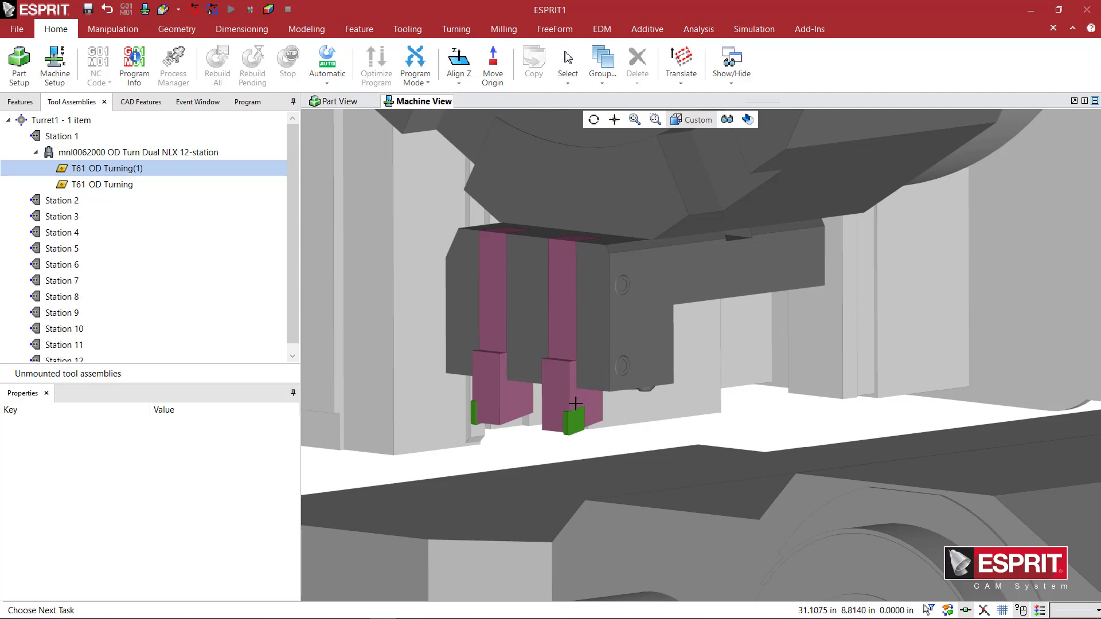
{"action": "middle_click_drag", "start_coordinate": [593, 412], "coordinate": [604, 333]}
{"action": "scroll", "coordinate": [660, 350], "scroll_direction": "down", "scroll_amount": 2}
{"action": "scroll", "coordinate": [706, 264], "scroll_direction": "down", "scroll_amount": 2}
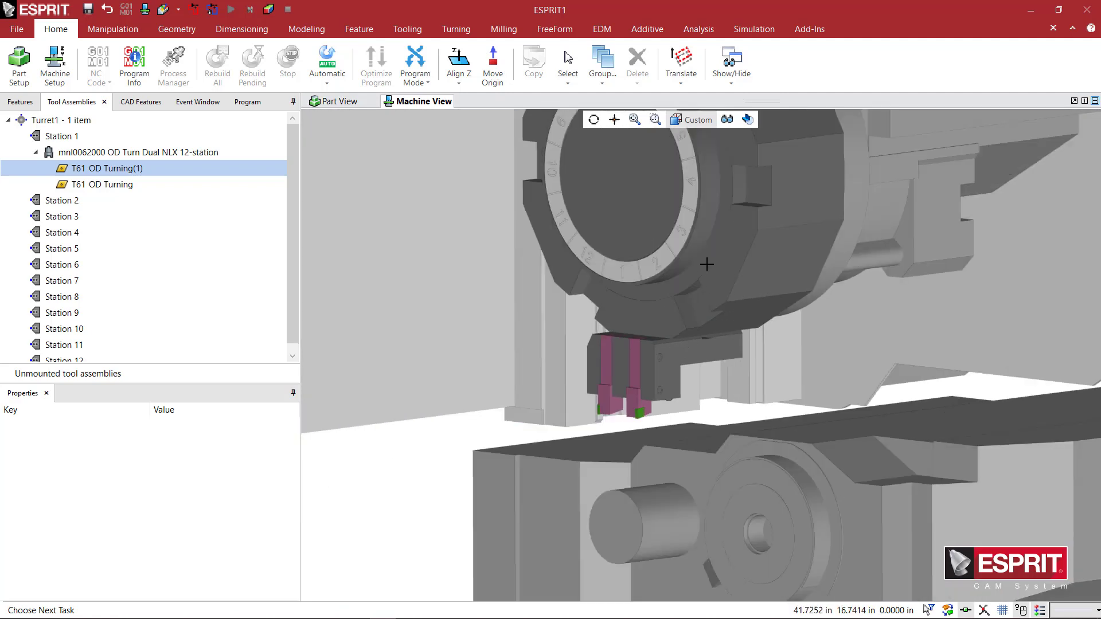
{"action": "scroll", "coordinate": [688, 266], "scroll_direction": "down", "scroll_amount": 1}
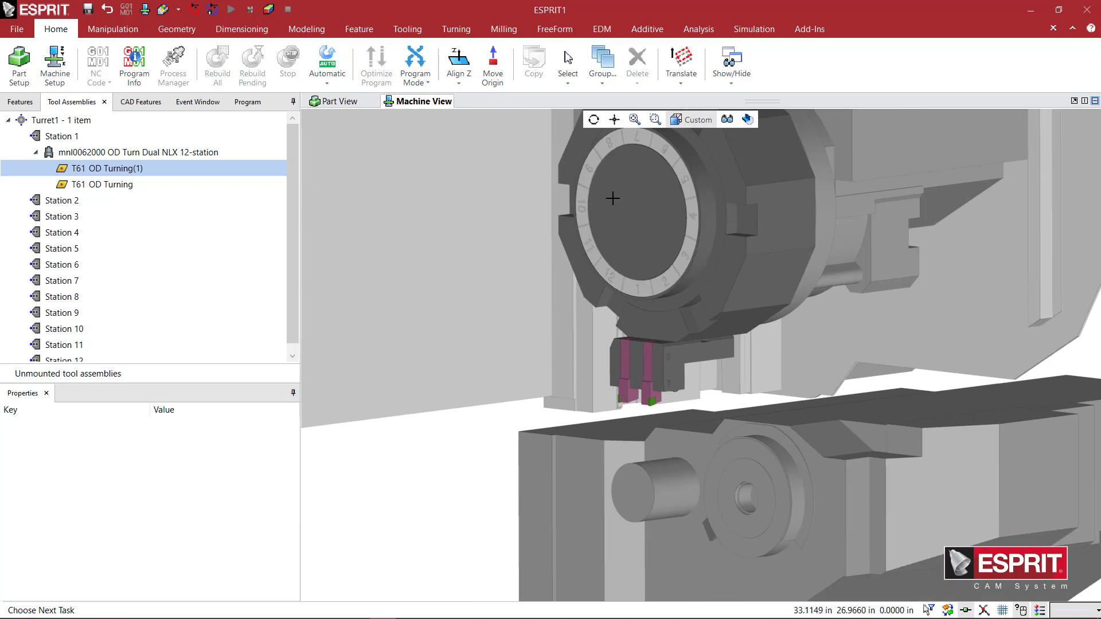
{"action": "middle_click_drag", "start_coordinate": [634, 222], "coordinate": [671, 272]}
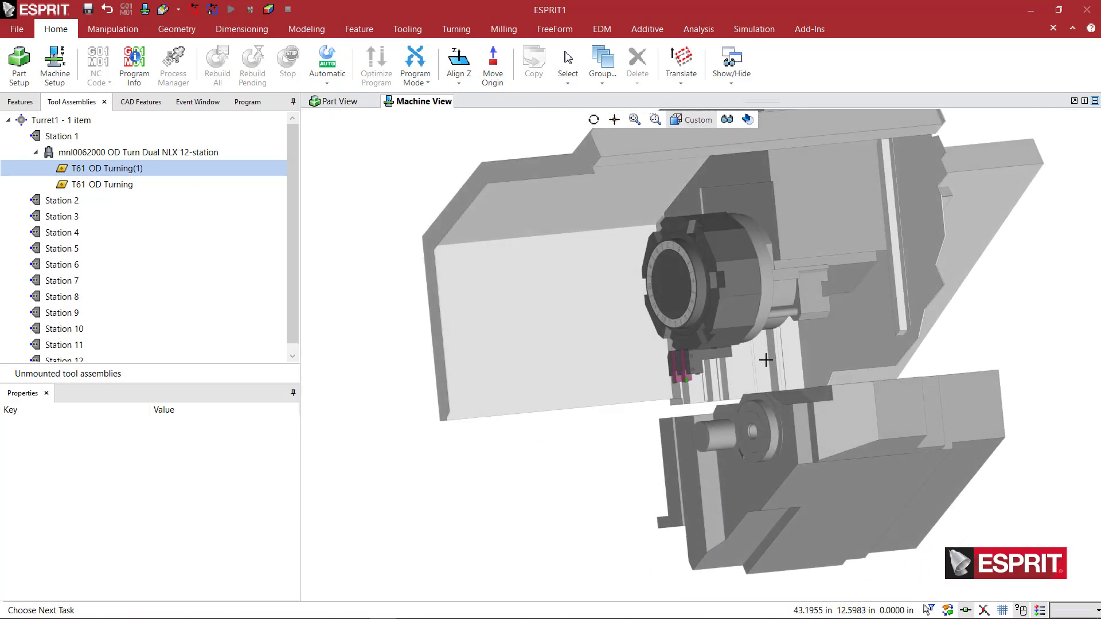
{"action": "scroll", "coordinate": [684, 324], "scroll_direction": "up", "scroll_amount": 4}
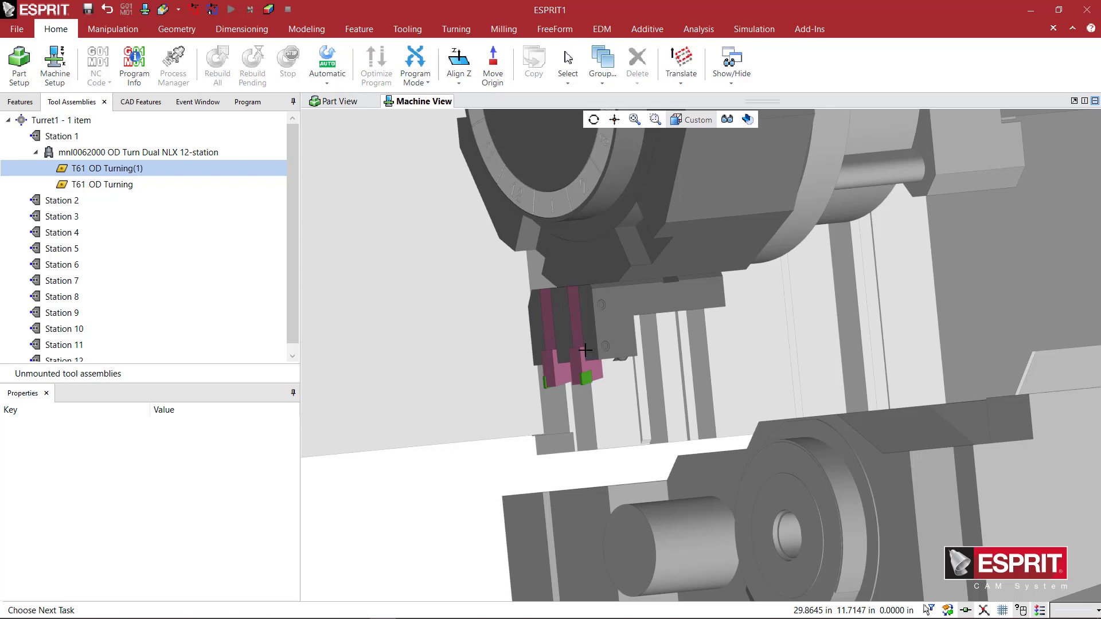
Mount mnl0042000 OD Turn NLX.gdml on Station 2 as an adaptive item at zero offset.
{"action": "right_click", "coordinate": [79, 202]}
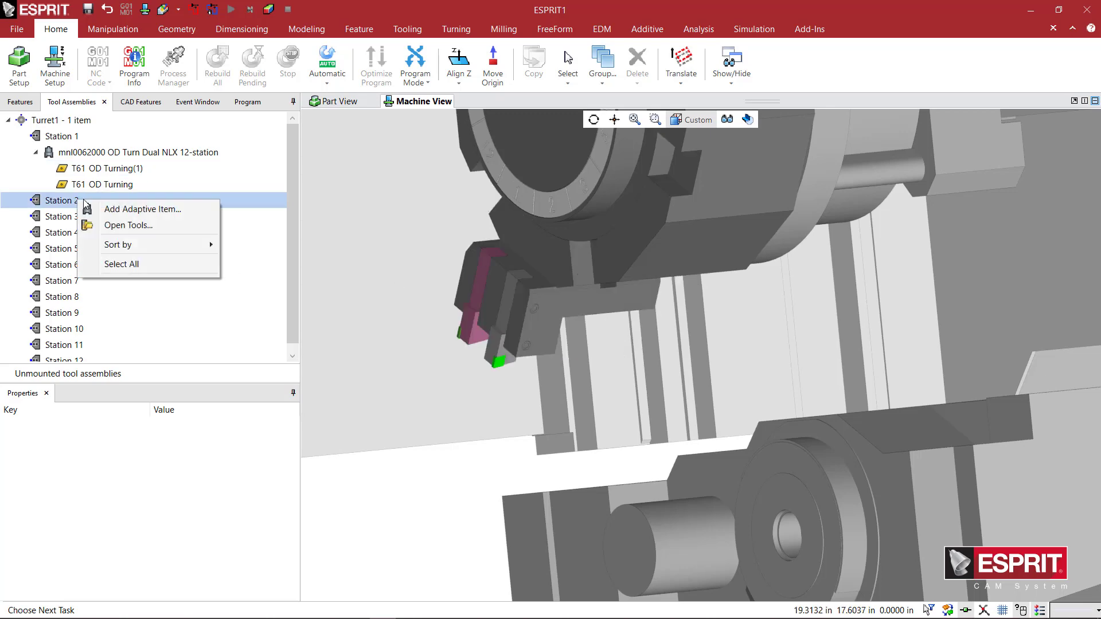
{"action": "left_click", "coordinate": [132, 210]}
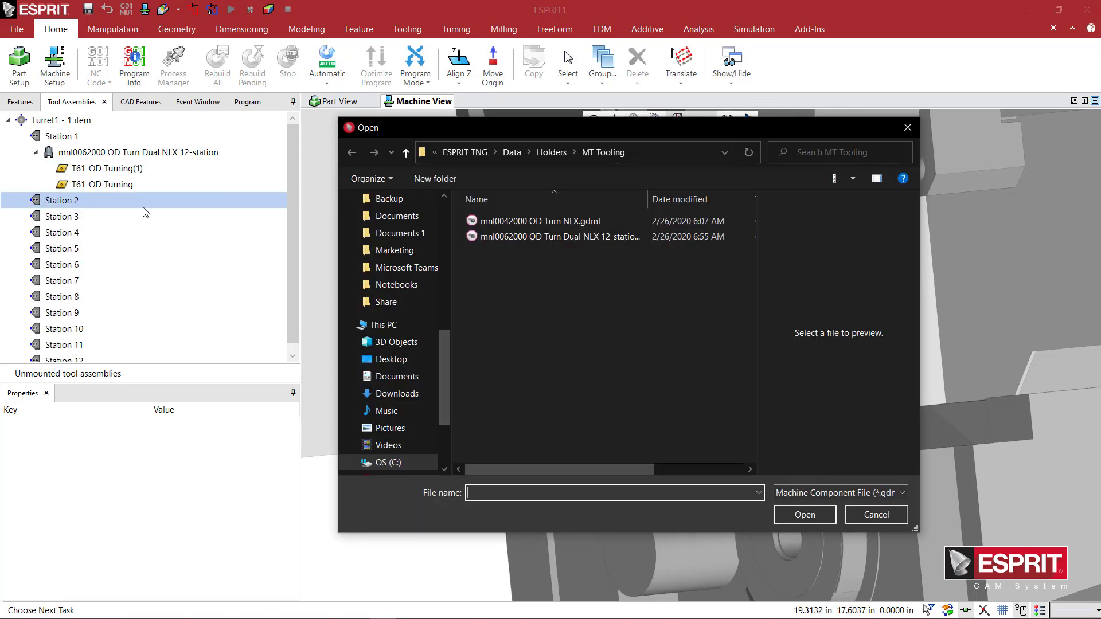
{"action": "double_click", "coordinate": [530, 221]}
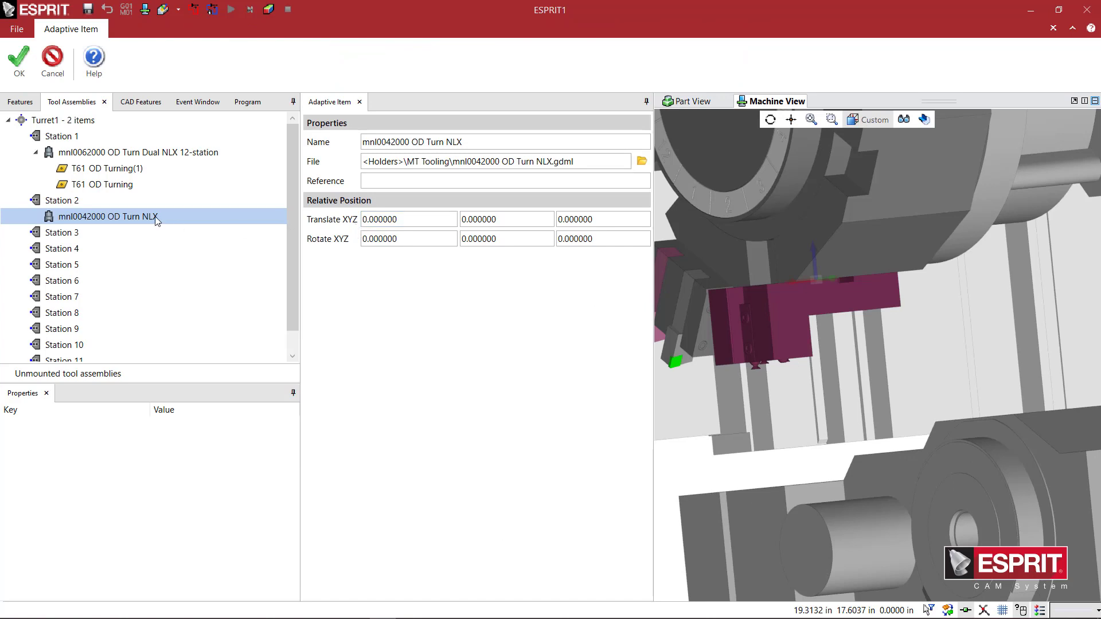
{"action": "key", "text": "Return"}
{"action": "right_click", "coordinate": [103, 193]}
Add turning tool T61 OD Turning(2) to the station 2 holder and check it in the Machine View.
{"action": "mouse_move", "coordinate": [199, 254]}
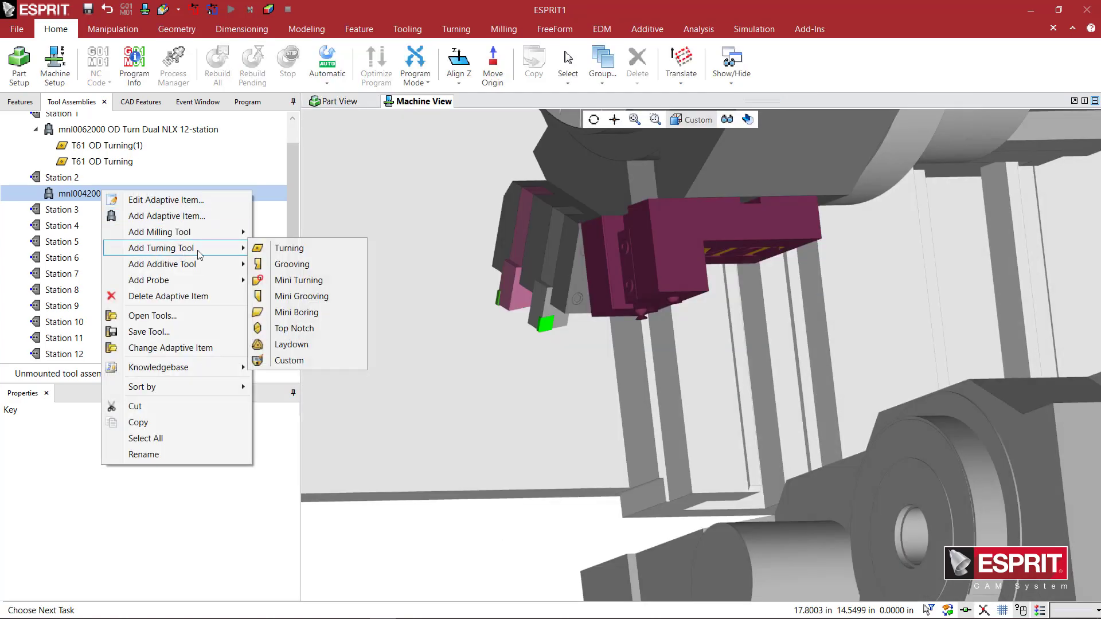
{"action": "left_click", "coordinate": [288, 247]}
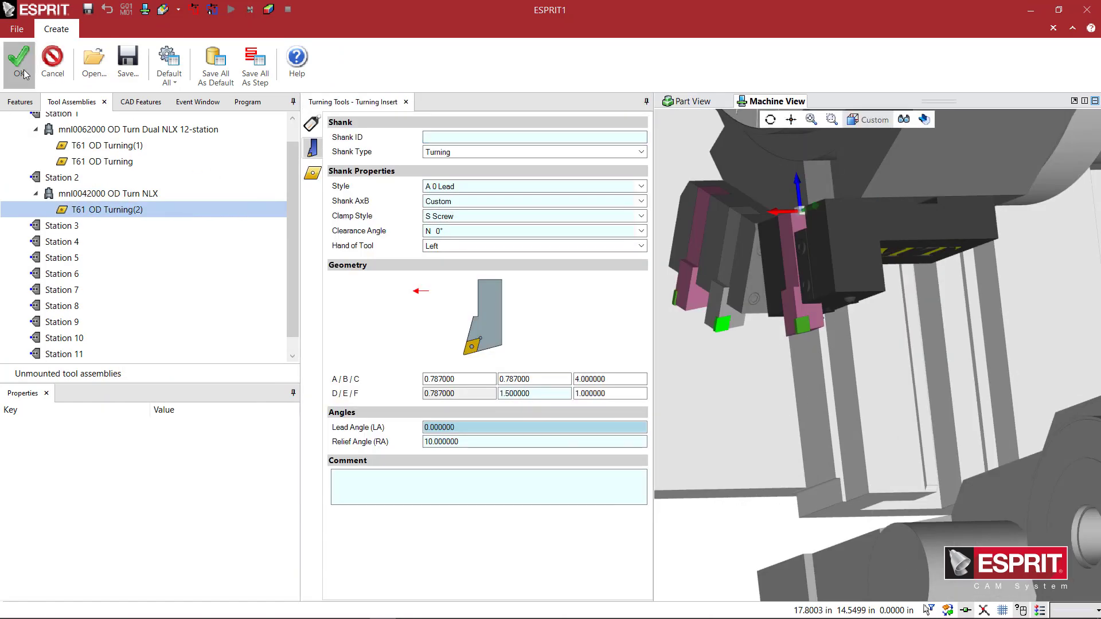
{"action": "left_click", "coordinate": [24, 74]}
{"action": "scroll", "coordinate": [553, 342], "scroll_direction": "up", "scroll_amount": 2}
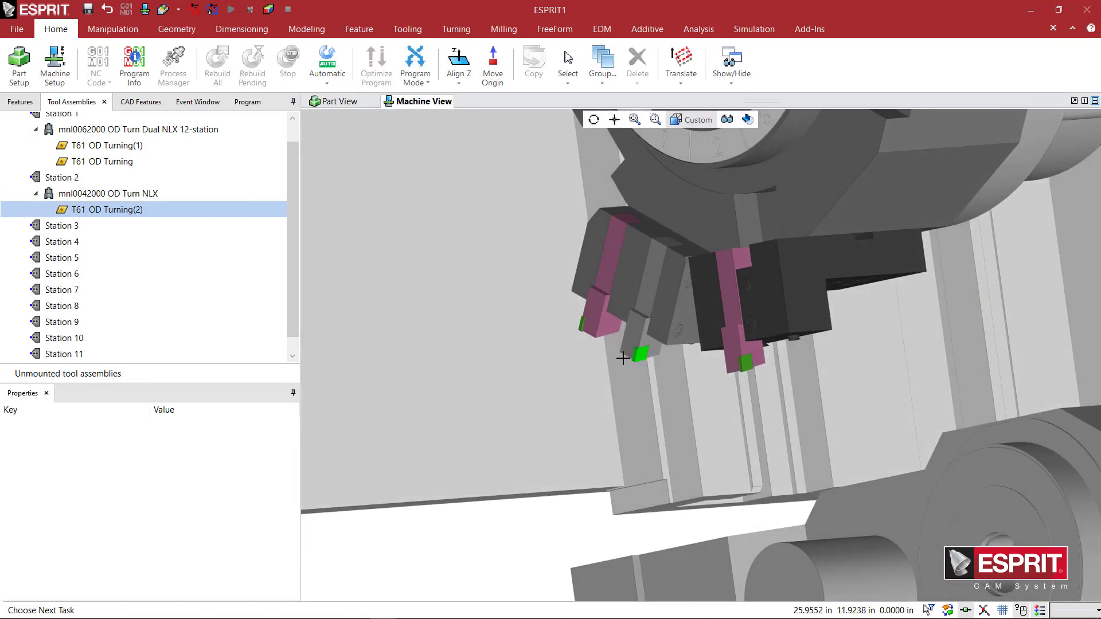
{"action": "middle_click_drag", "start_coordinate": [622, 359], "coordinate": [612, 296]}
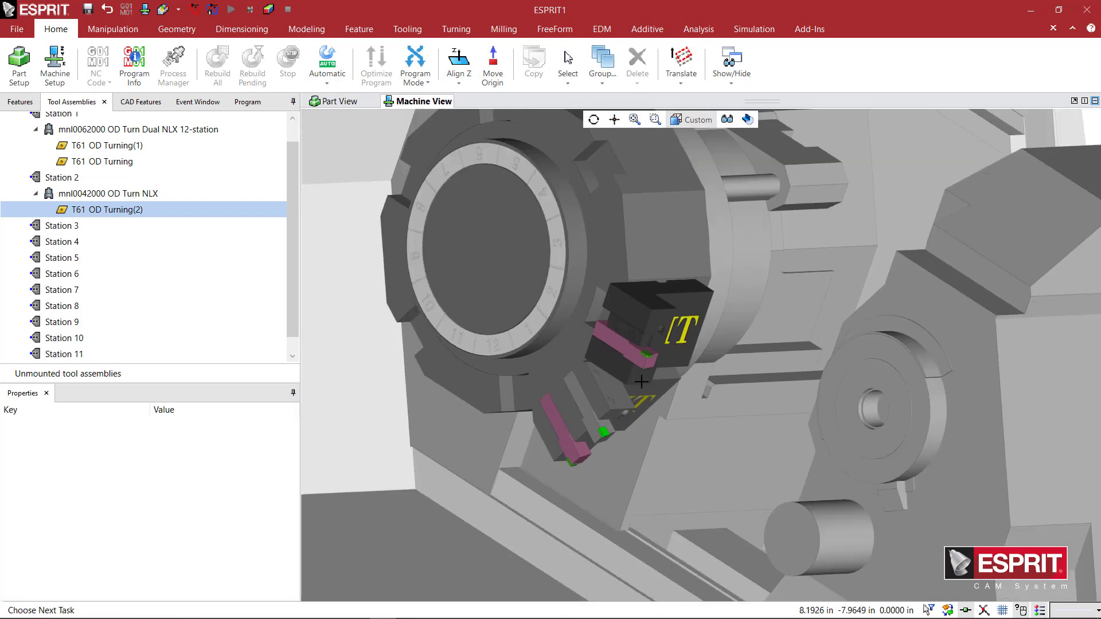
{"action": "middle_click_drag", "start_coordinate": [640, 382], "coordinate": [604, 367]}
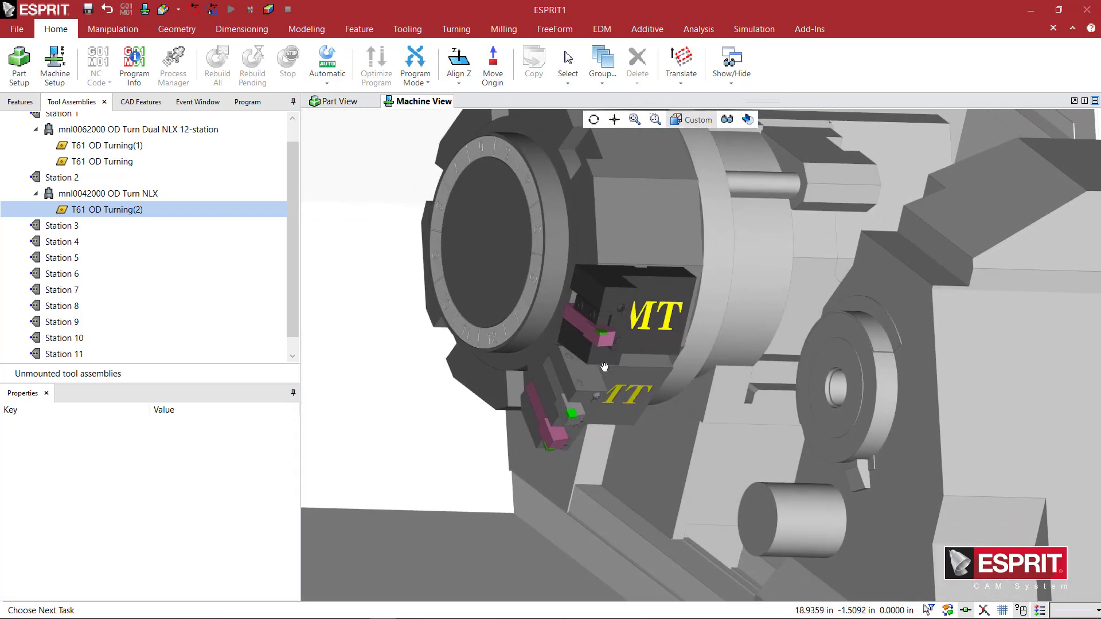
{"action": "scroll", "coordinate": [604, 366], "scroll_direction": "up", "scroll_amount": 1}
{"action": "scroll", "coordinate": [607, 318], "scroll_direction": "up", "scroll_amount": 1}
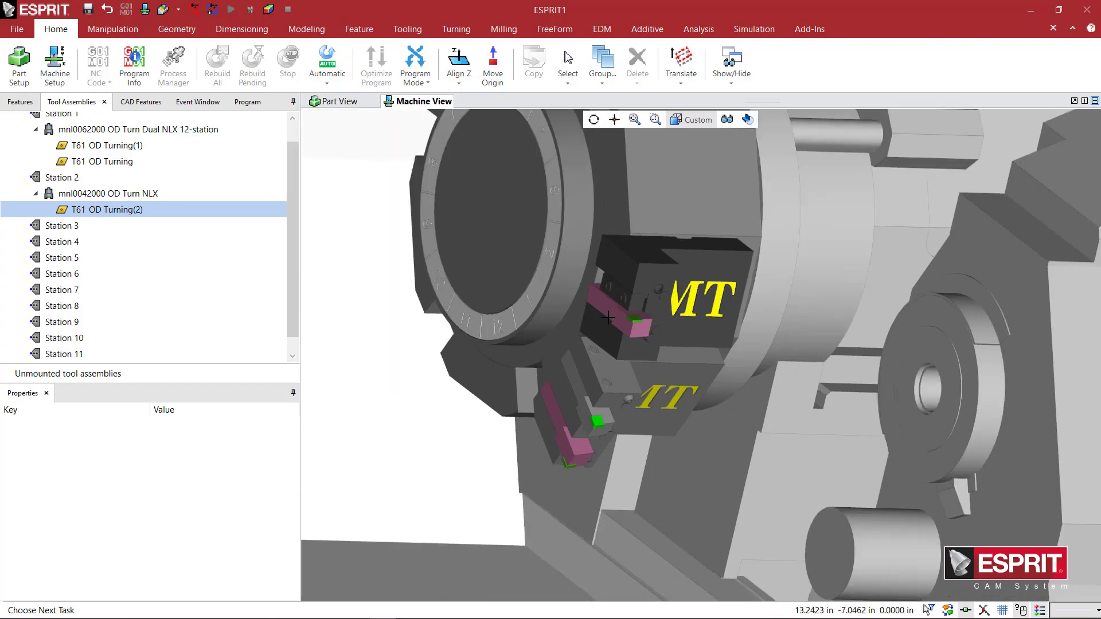